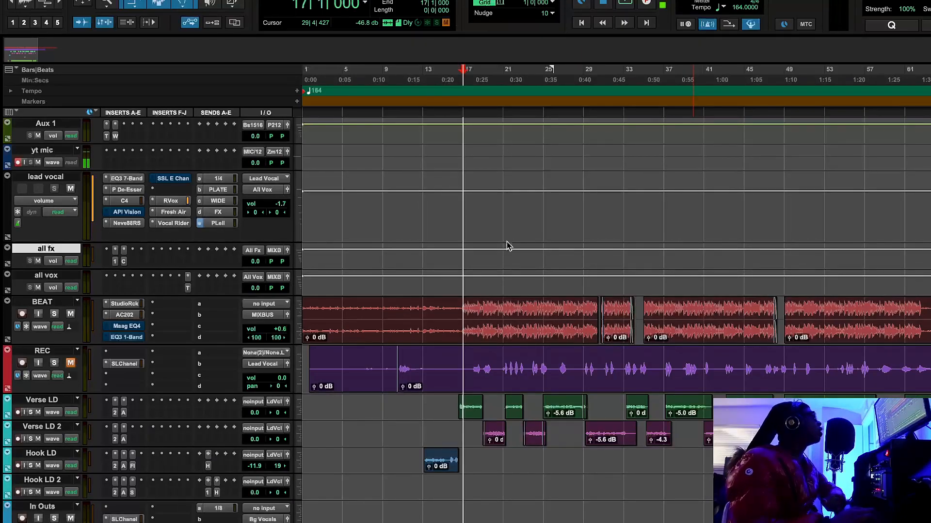
Play the session from bar 15 to hear the full mix while reviewing the vocal tracks, and stop playback.
click(440, 79)
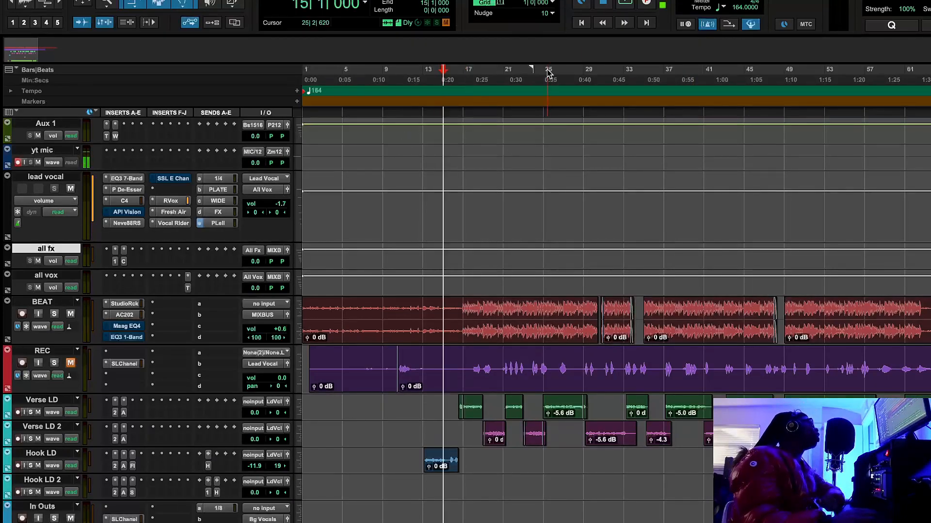
click(620, 5)
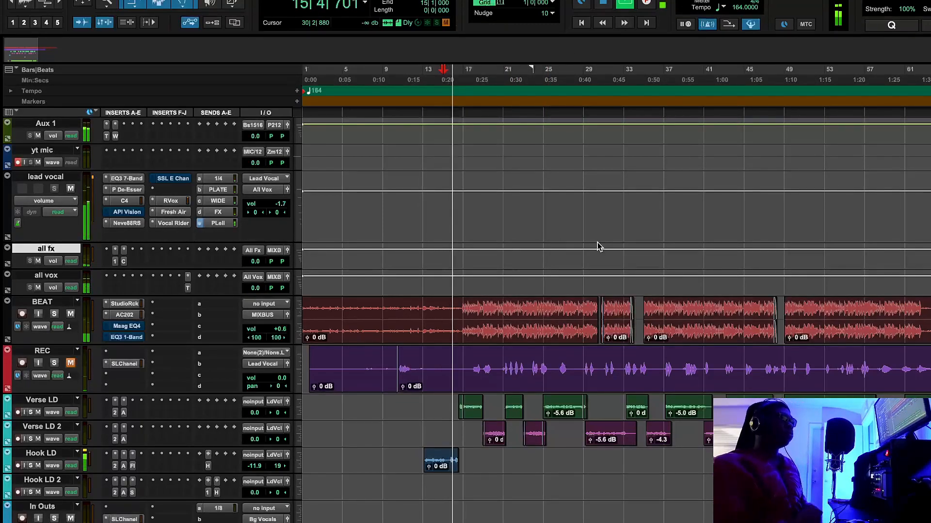
scroll(597, 242, down, 5)
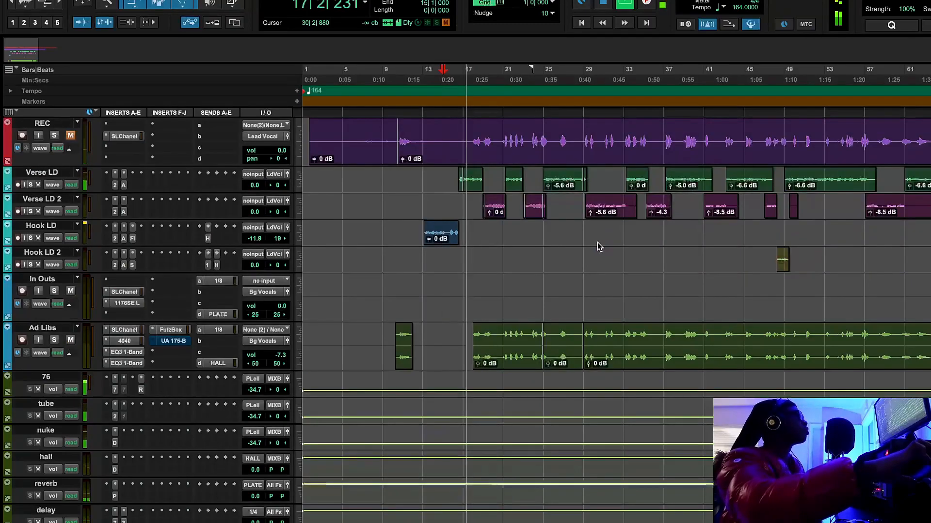
scroll(597, 243, up, 2)
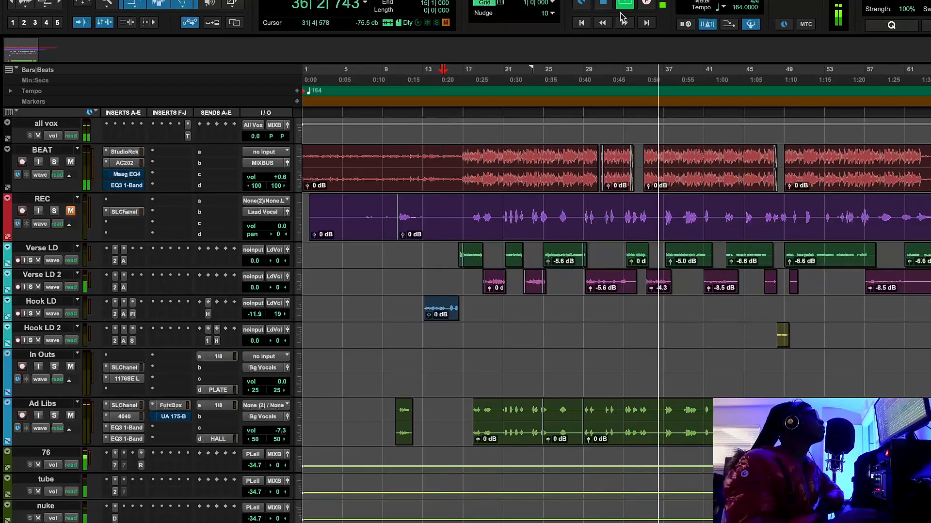
click(605, 4)
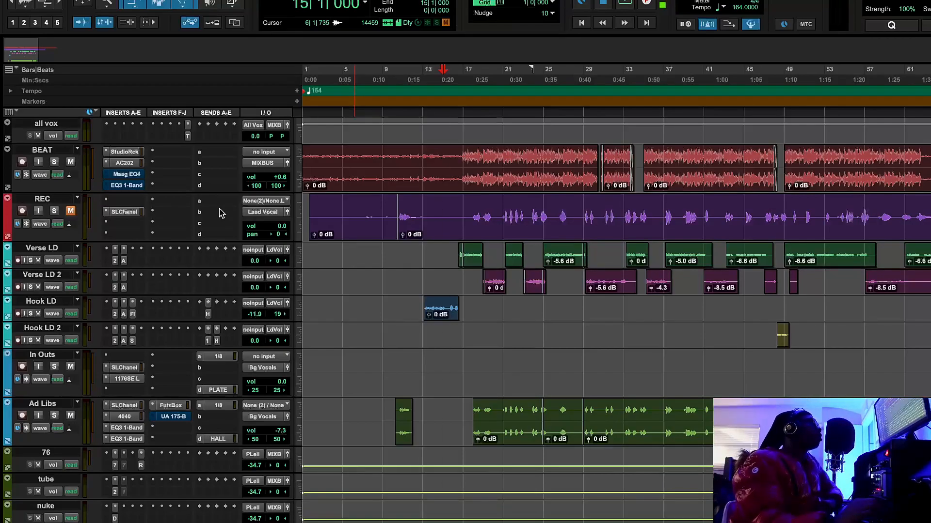
Open the Neve 88RS plug-in on the lead vocal track to review its settings, and close it.
scroll(228, 235, up, 5)
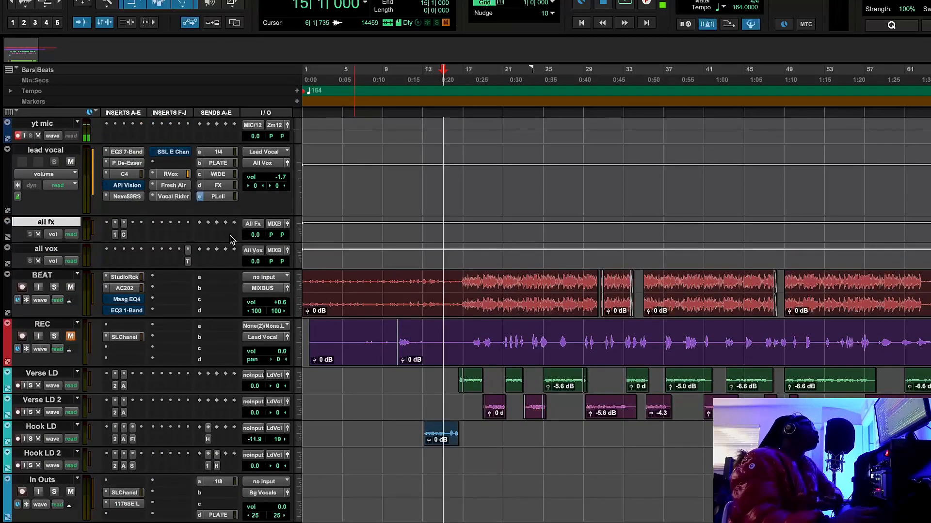
click(137, 197)
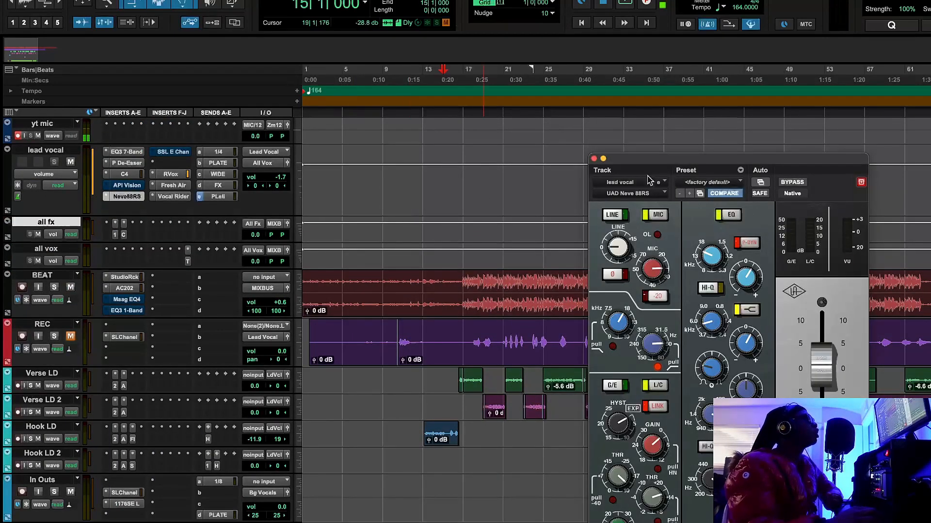
drag(741, 163, 649, 82)
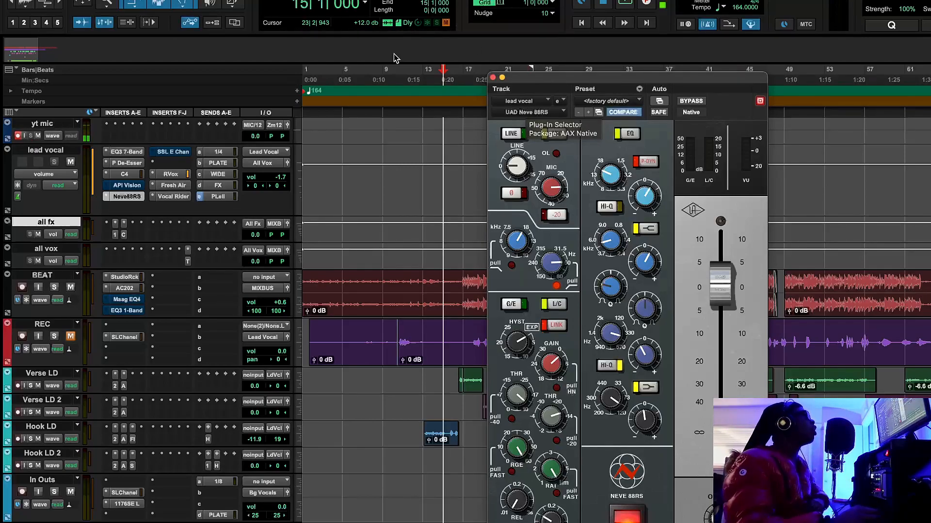
click(493, 79)
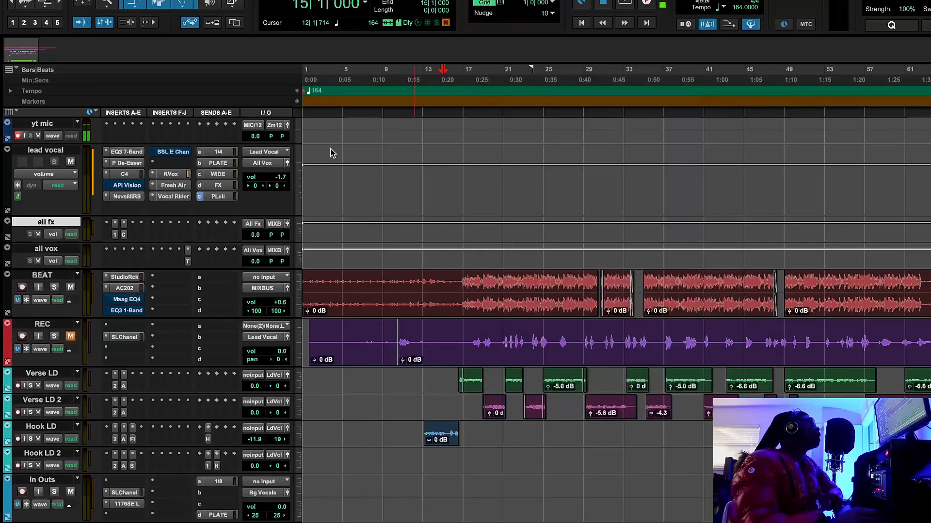
Open the C4 multiband processor on the lead vocal track and move its window clear of the timeline.
click(130, 173)
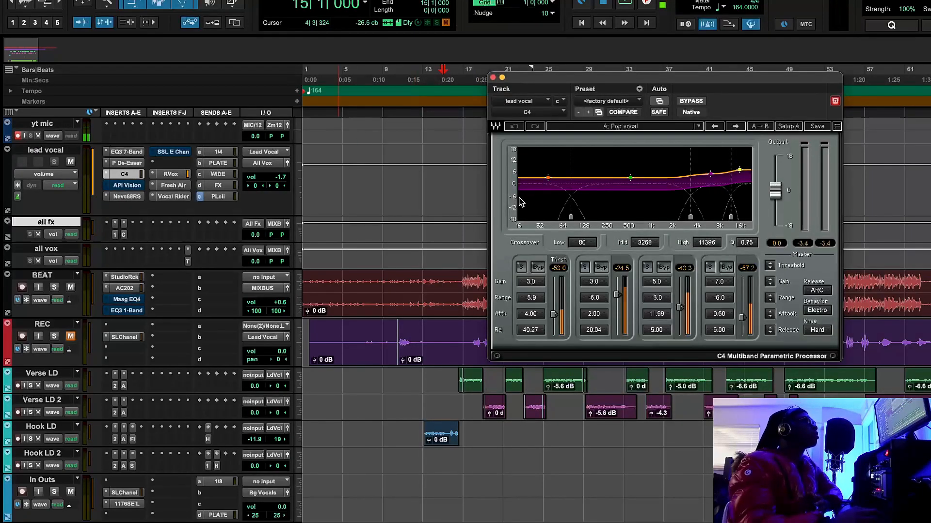
drag(654, 88, 643, 222)
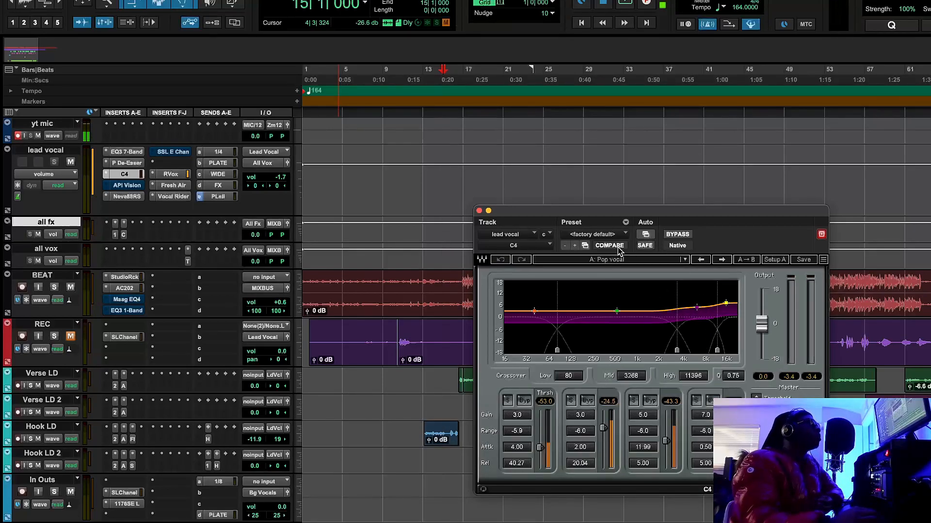
drag(677, 219, 250, 169)
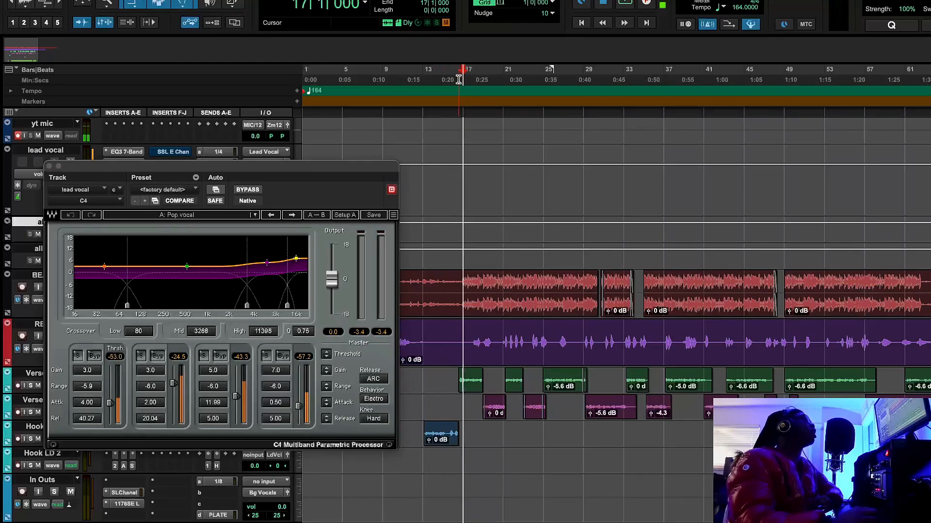
Play the song while comparing the lead vocal with C4 bypassed and active, leave it active, and close the plug-in.
key(space)
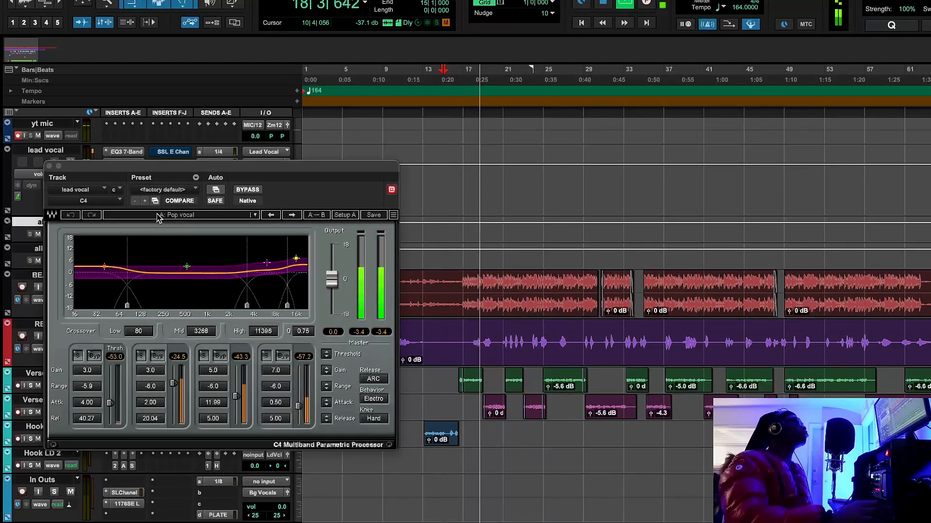
click(251, 192)
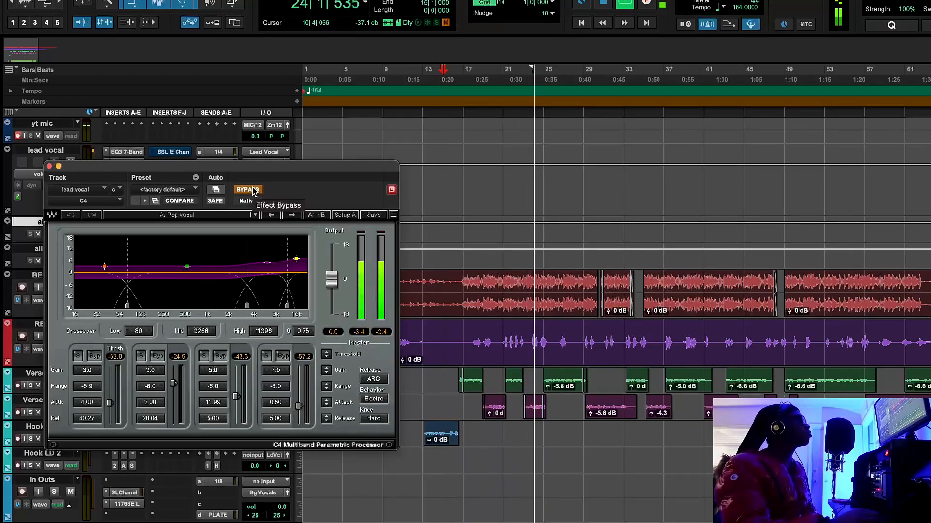
click(253, 192)
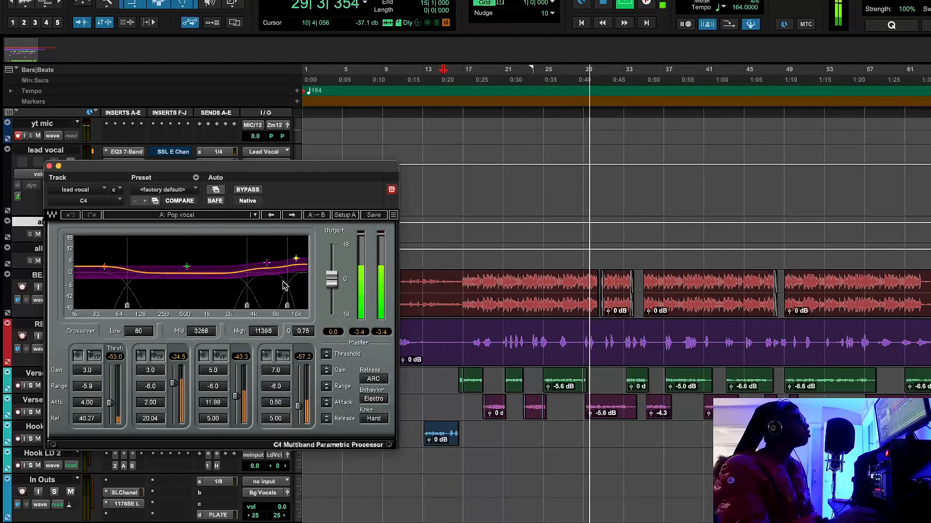
click(252, 191)
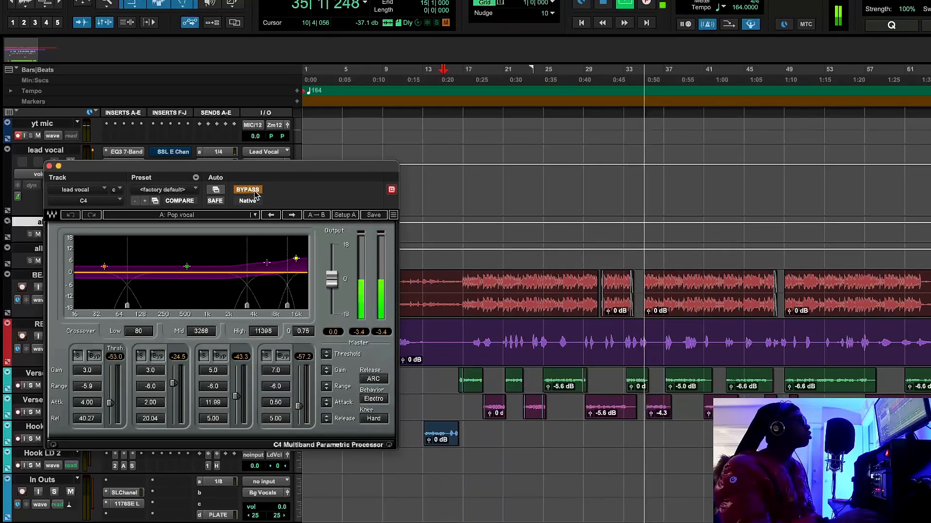
click(253, 192)
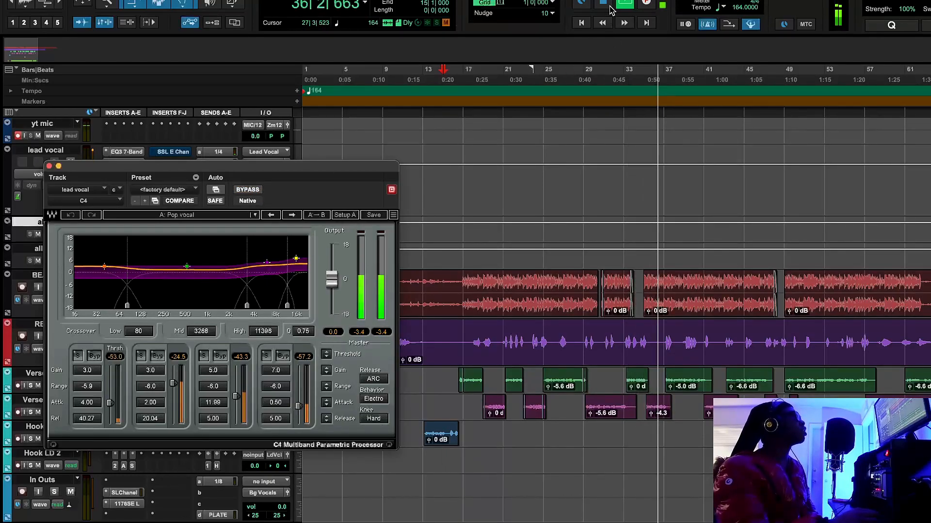
key(space)
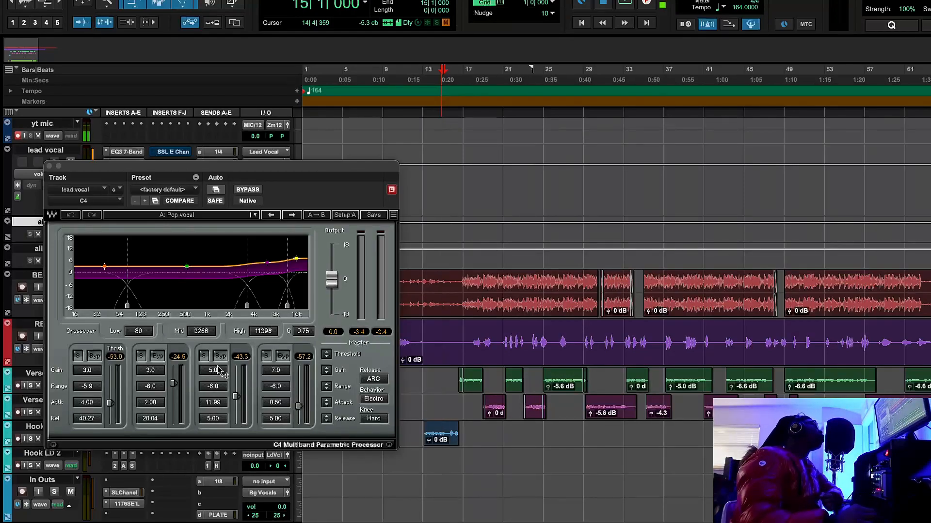
click(49, 167)
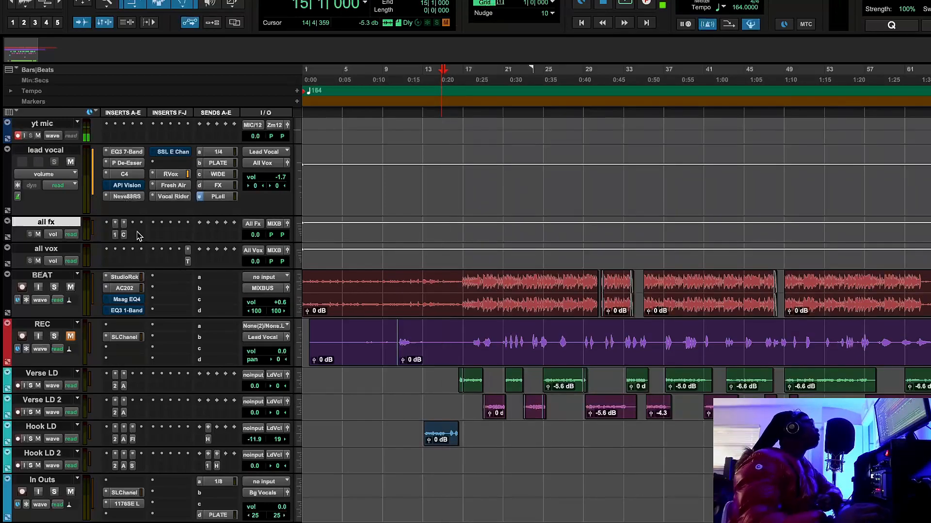
Open the Fresh Air plug-in on the lead vocal track, reposition its window and keep it open alongside other plug-ins.
click(183, 184)
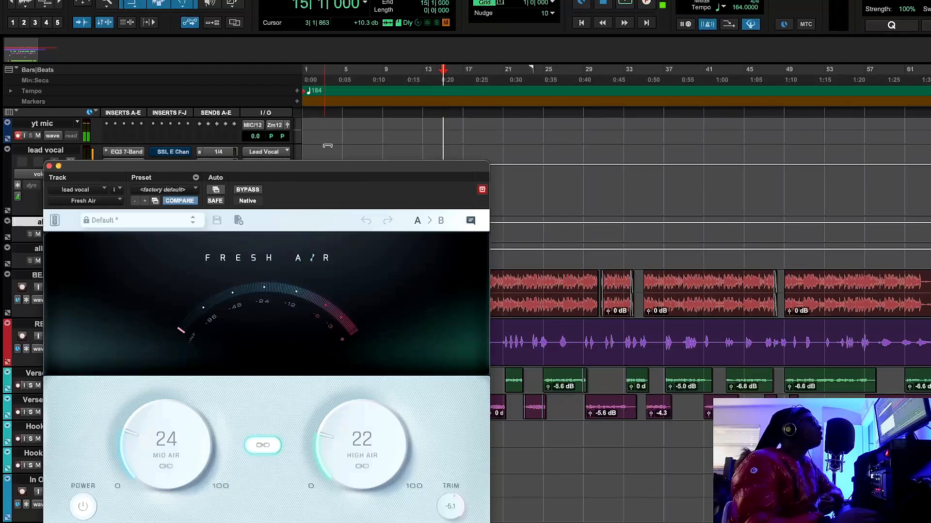
drag(357, 175, 497, 112)
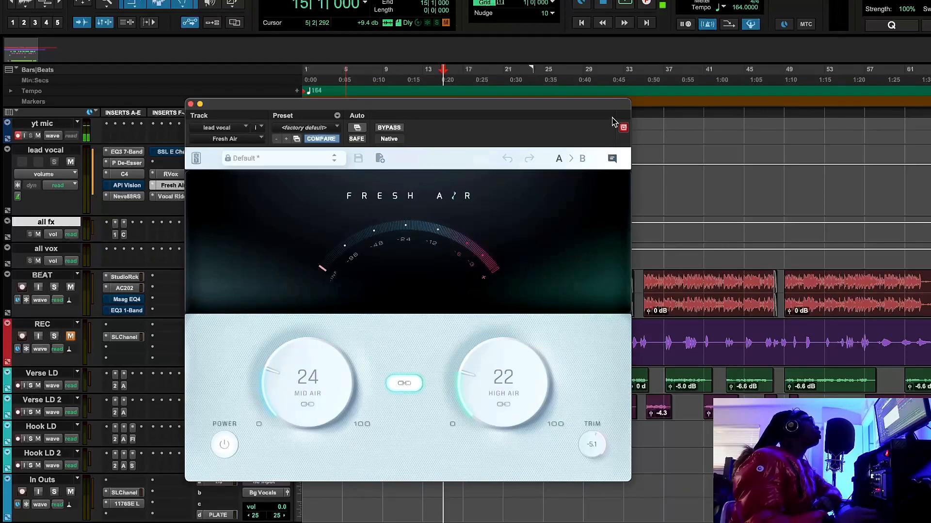
click(623, 128)
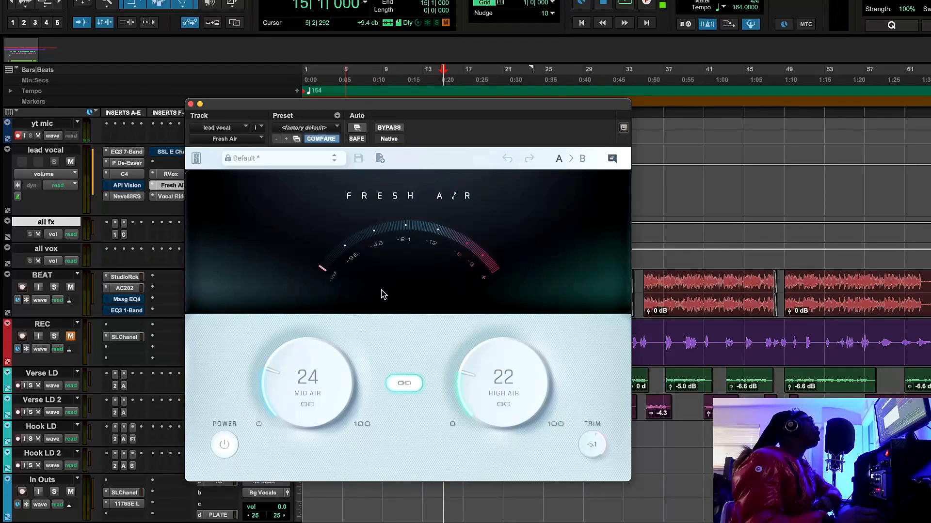
View the BEAT track's Maag EQ4, and open its EQ3 1-Band and take it out of bypass.
click(127, 299)
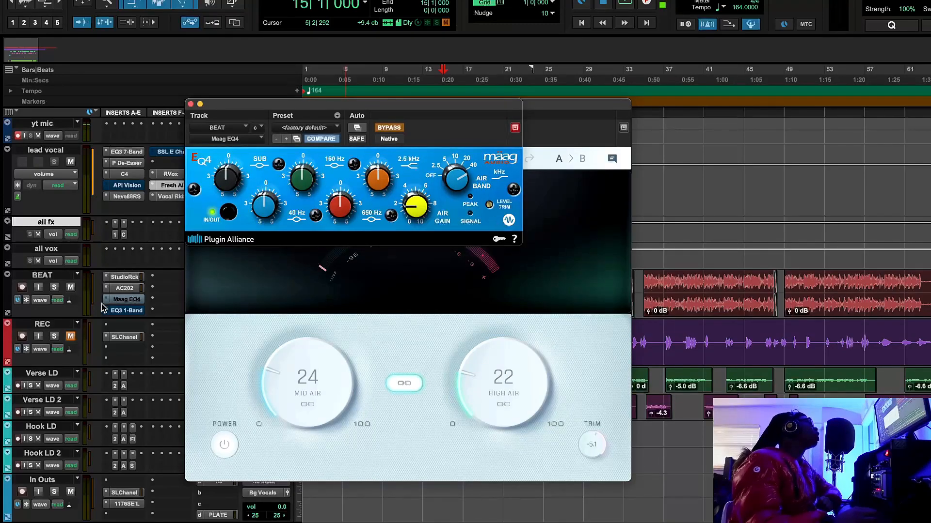
click(131, 311)
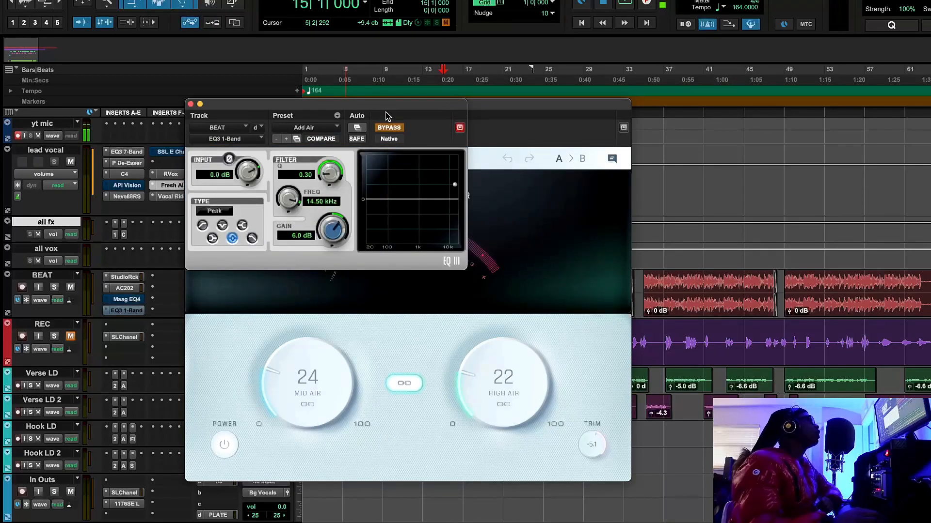
click(388, 128)
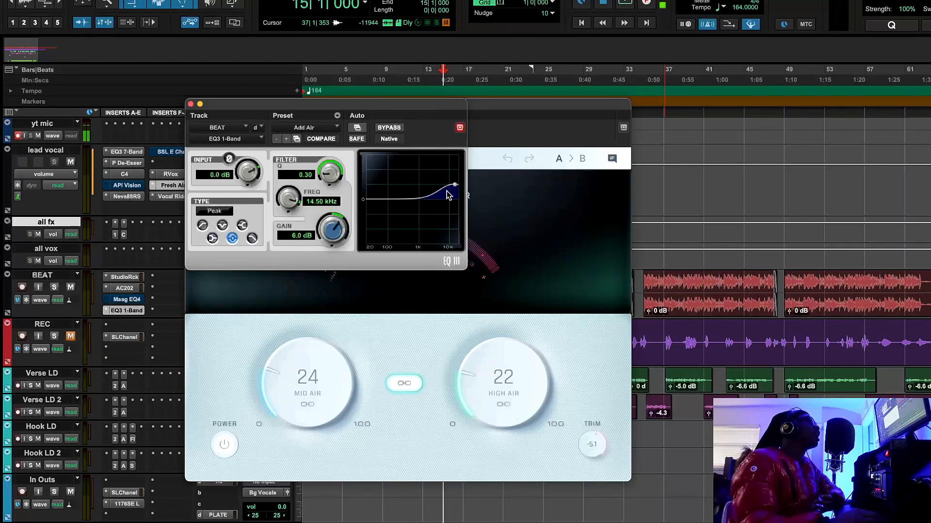
Shift the BEAT track's EQ3 1-Band peak to about 5.99 kHz with 7.5 dB of gain.
mouse_move(455, 185)
mouse_down()
mouse_move(432, 184)
mouse_move(454, 187)
mouse_up()
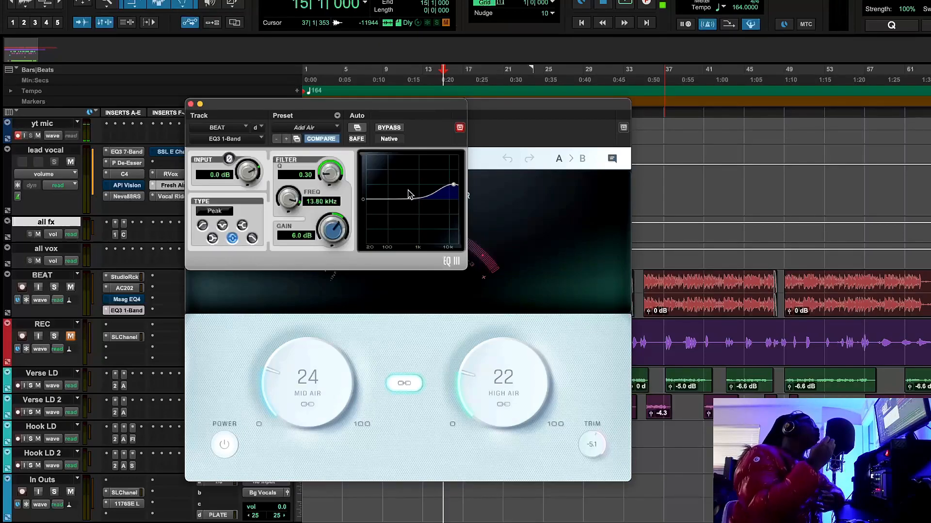
key(space)
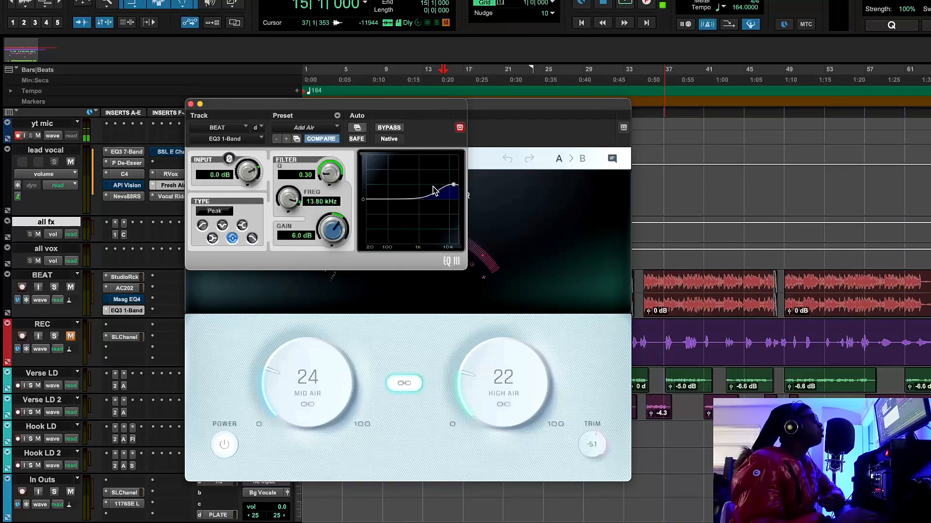
mouse_move(454, 185)
mouse_down()
mouse_move(427, 185)
mouse_move(442, 185)
mouse_up()
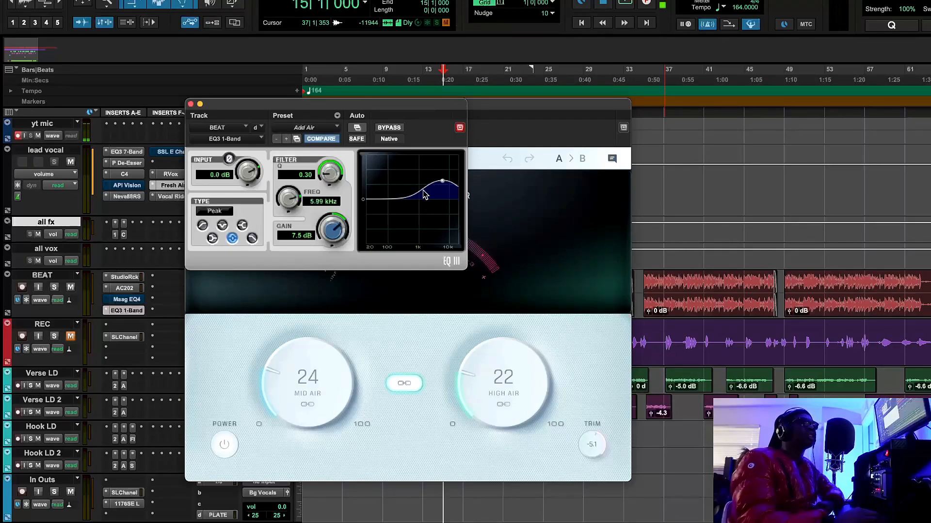
Load the Add Air preset from the Vocals category into the BEAT track's EQ3 1-Band.
click(305, 128)
click(322, 147)
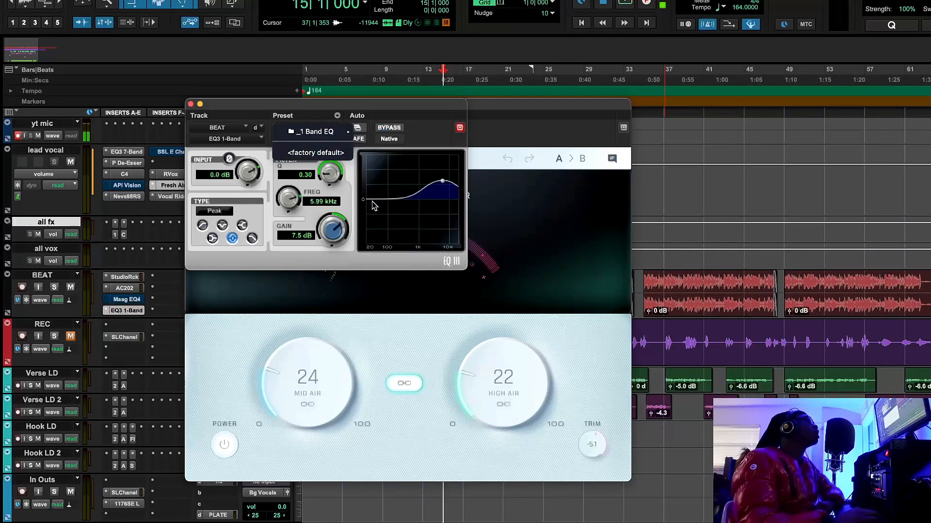
click(342, 127)
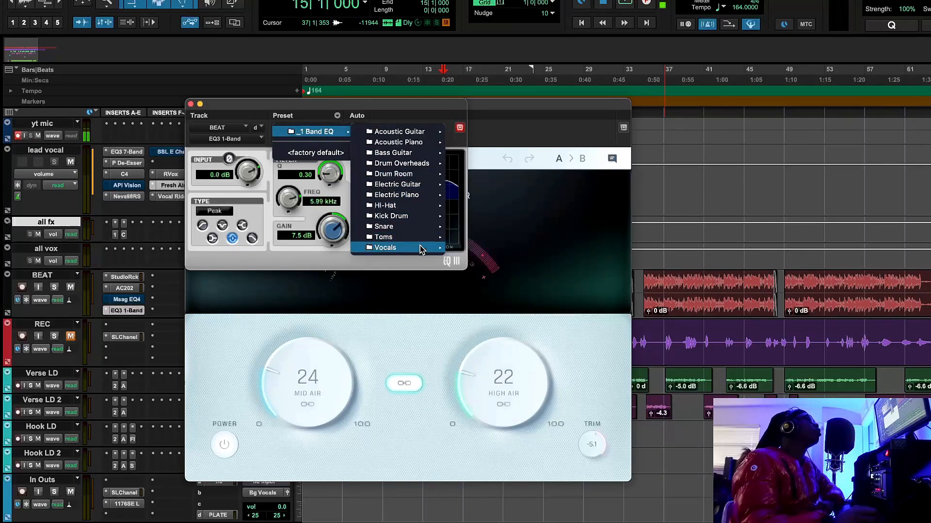
mouse_move(416, 248)
click(467, 250)
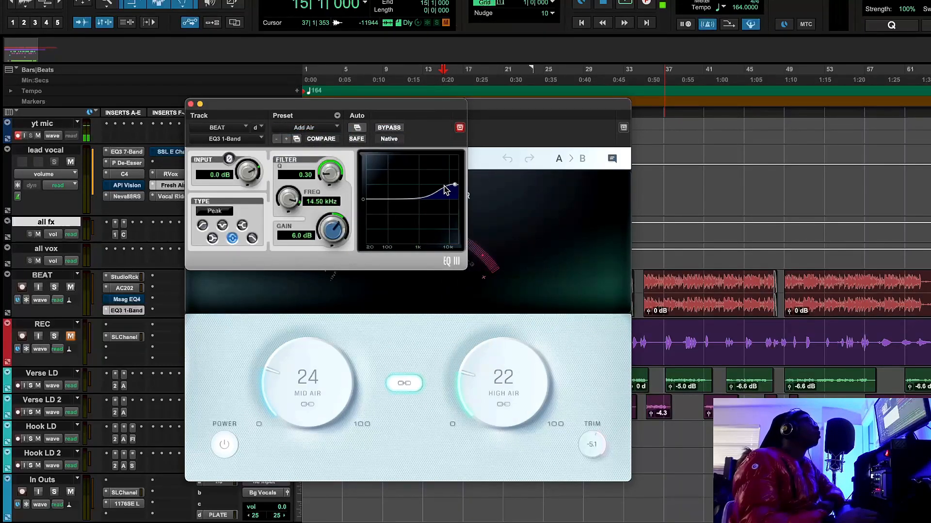
Bypass the BEAT track's EQ3 1-Band and close both the EQ and the Fresh Air windows.
click(389, 128)
click(190, 104)
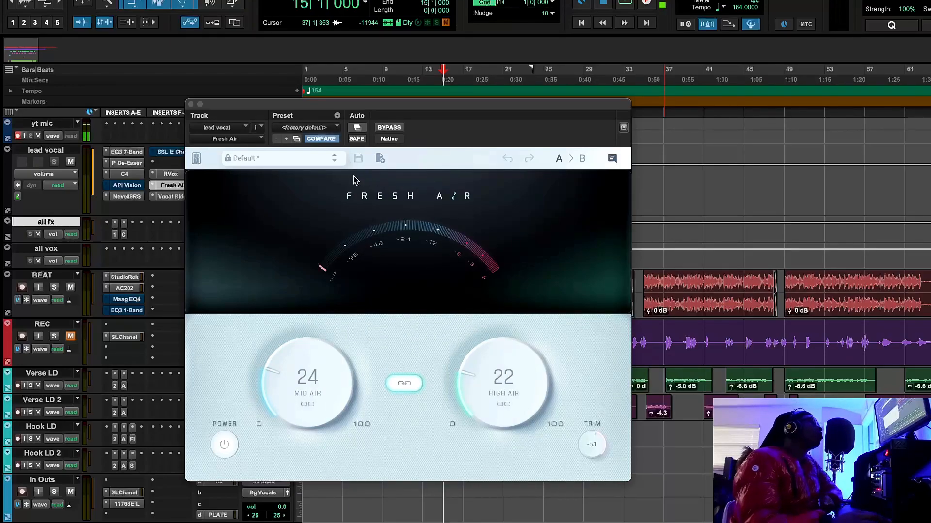
click(190, 103)
Insert the PuigTec EQP1A equalizer in the lead vocal track's empty insert slot and reposition its window lower.
click(180, 125)
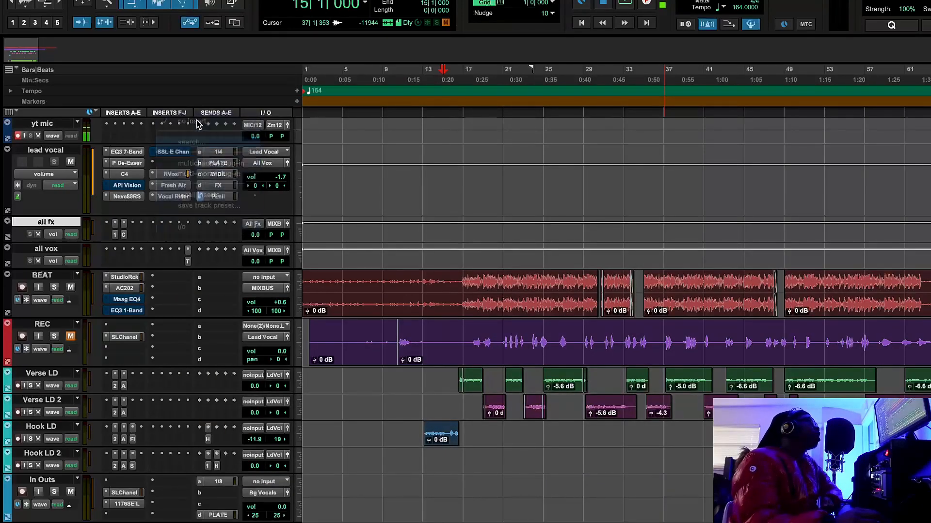
click(196, 124)
text(eq)
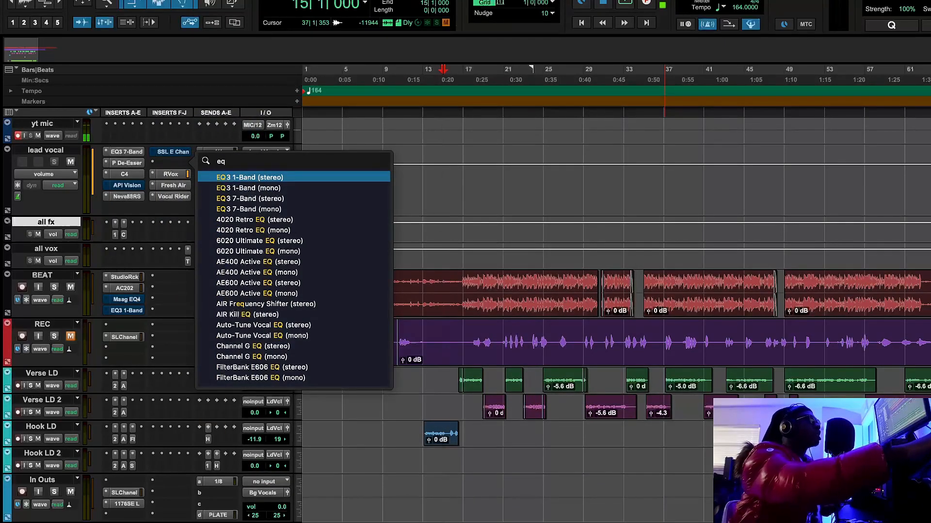
key(BackSpace)
key(BackSpace)
text(p)
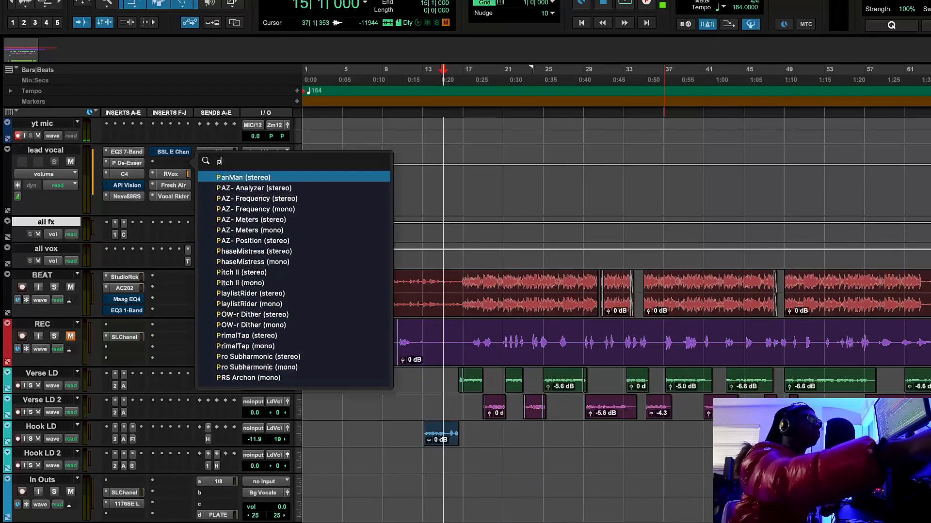
text(uil)
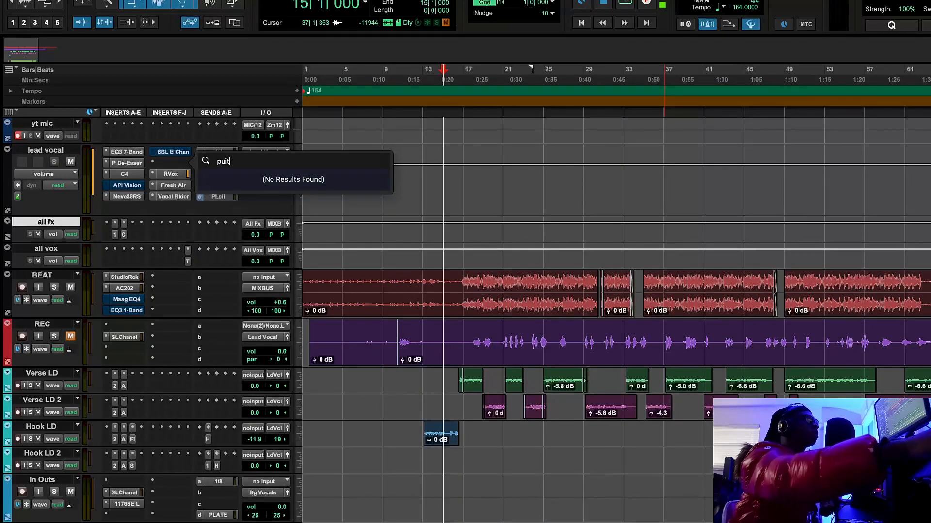
key(BackSpace)
click(280, 202)
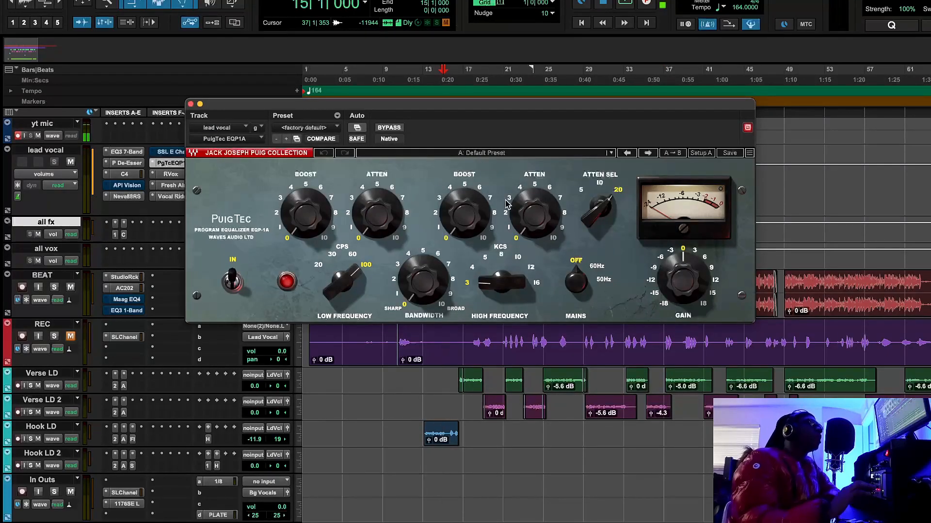
drag(442, 101, 453, 217)
Play the session from bar 17 and compare the lead vocal with the PuigTec EQP1A bypassed and active.
click(464, 73)
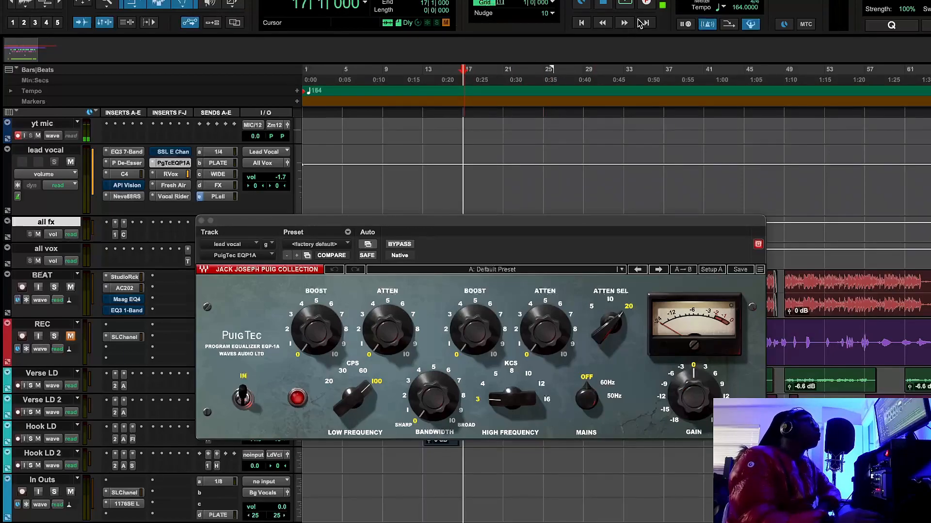
click(625, 5)
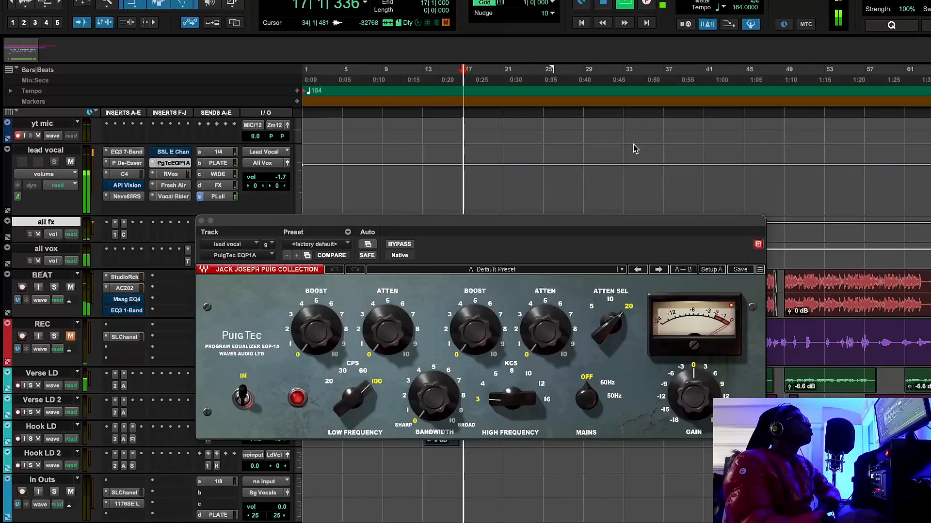
click(398, 246)
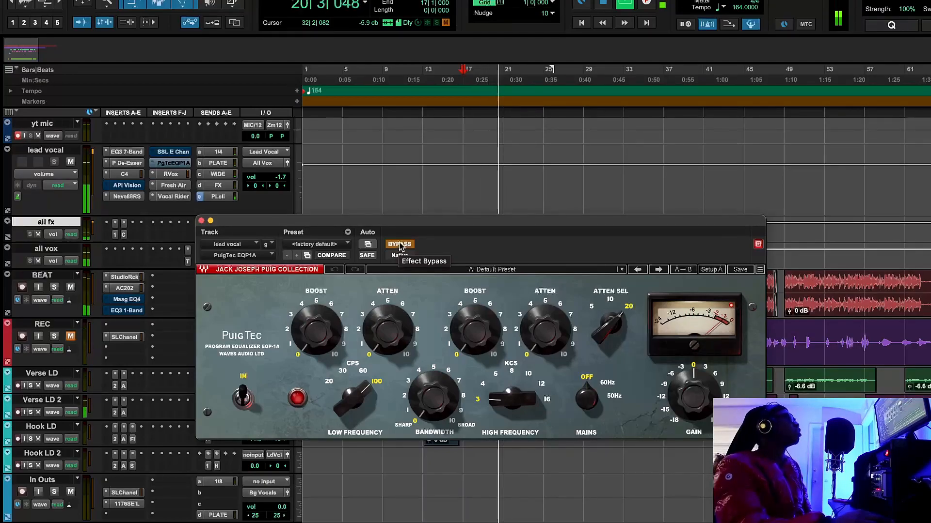
click(399, 245)
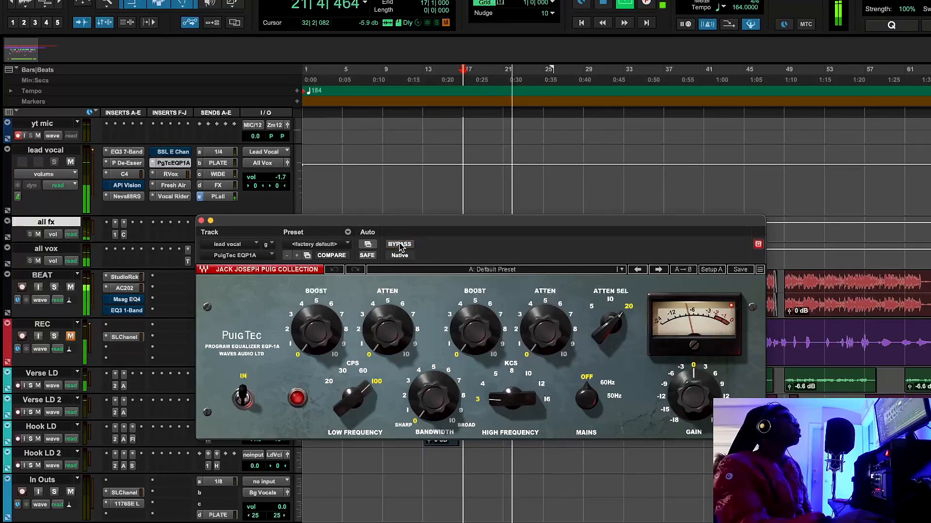
click(604, 4)
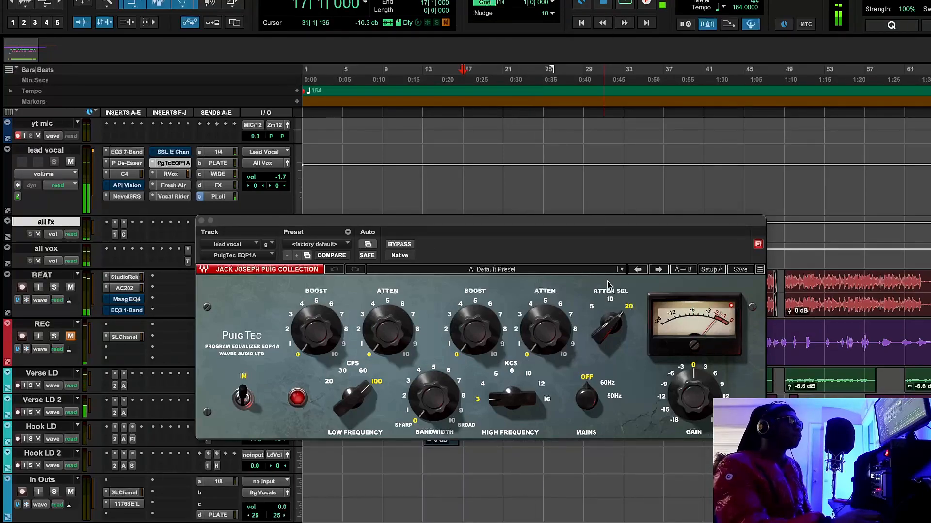
Remove the PuigTec EQP1A from the lead vocal track's inserts.
click(153, 163)
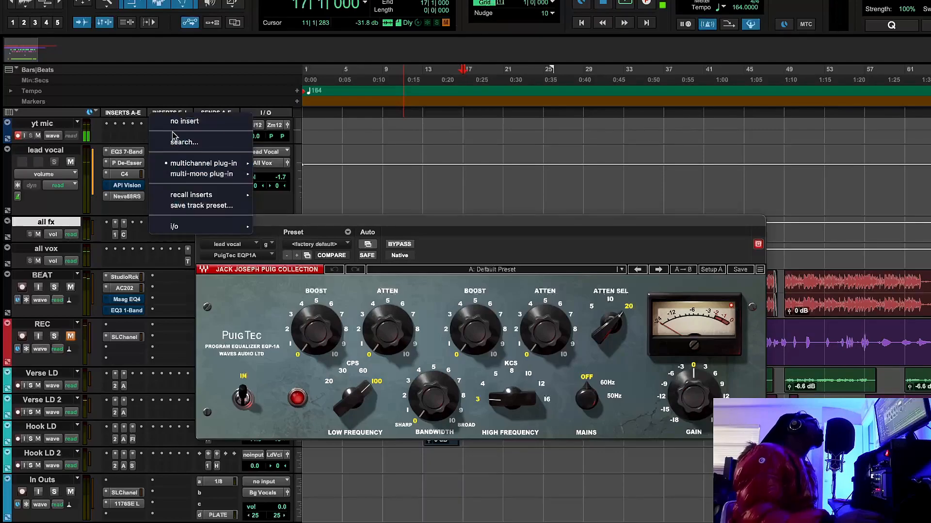
click(184, 122)
scroll(206, 269, up, 1)
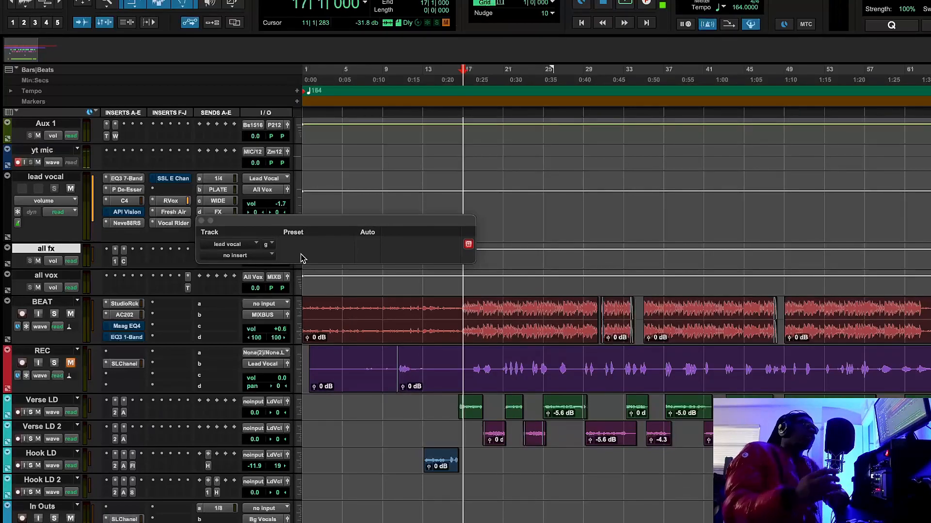
View the lead vocal's RVox, then switch to its Fresh Air plug-in and position that window over the timeline.
click(186, 200)
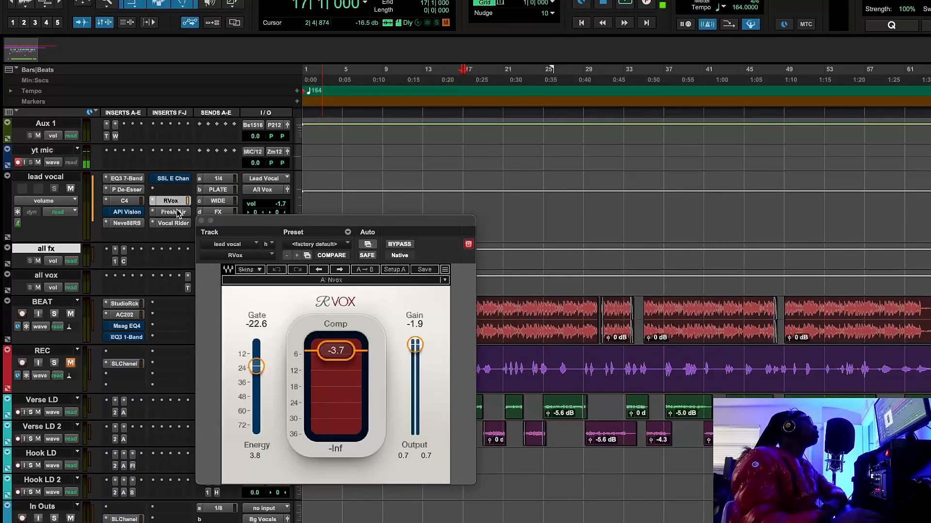
click(173, 212)
drag(406, 225, 526, 145)
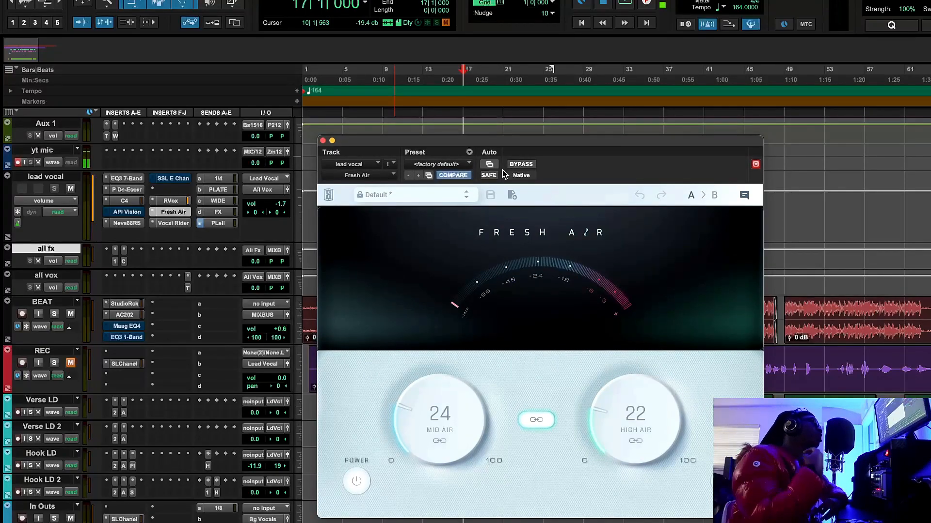
drag(517, 145, 431, 149)
Play the session and compare Fresh Air's A and B snapshots on the lead vocal.
click(625, 5)
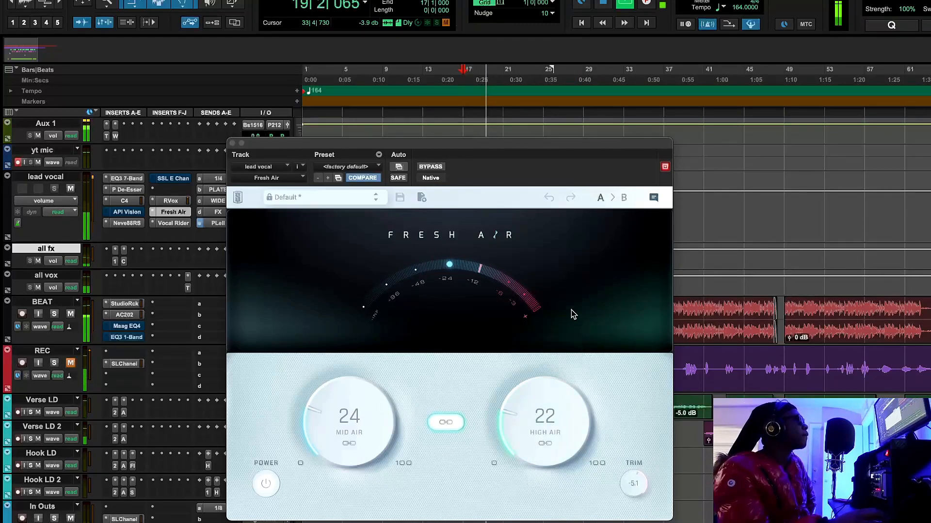
click(602, 199)
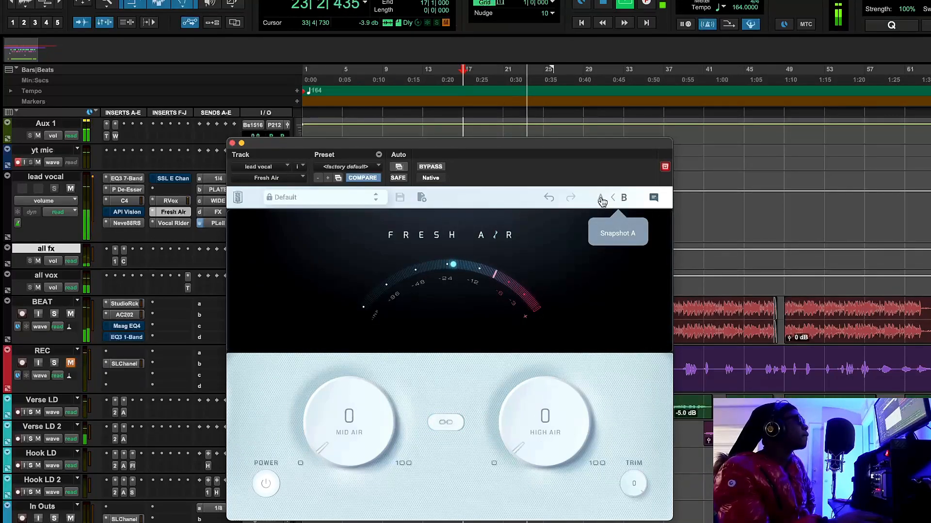
click(602, 200)
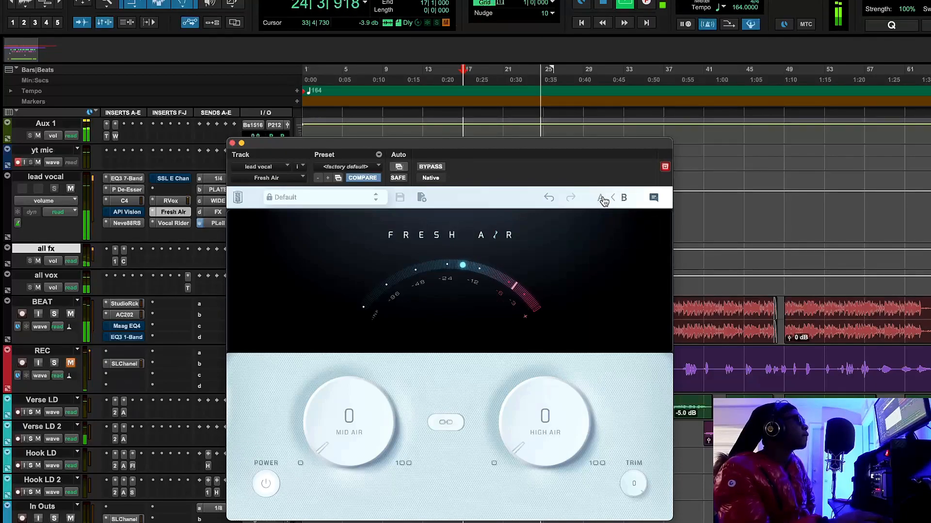
click(602, 199)
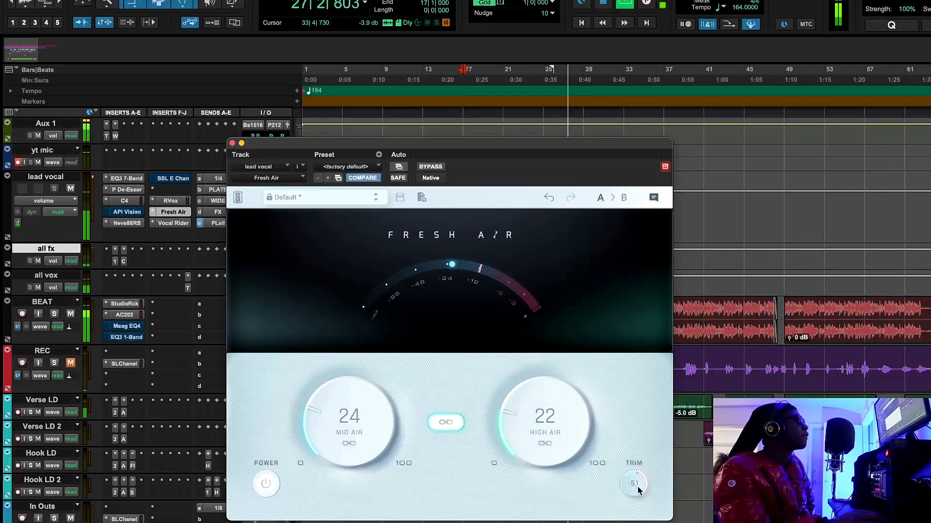
Set Fresh Air's trim to -5, and try High Air at 0 with its linked Mid Air before undoing that knob change.
mouse_move(638, 487)
mouse_down()
mouse_move(646, 460)
mouse_move(644, 490)
mouse_up()
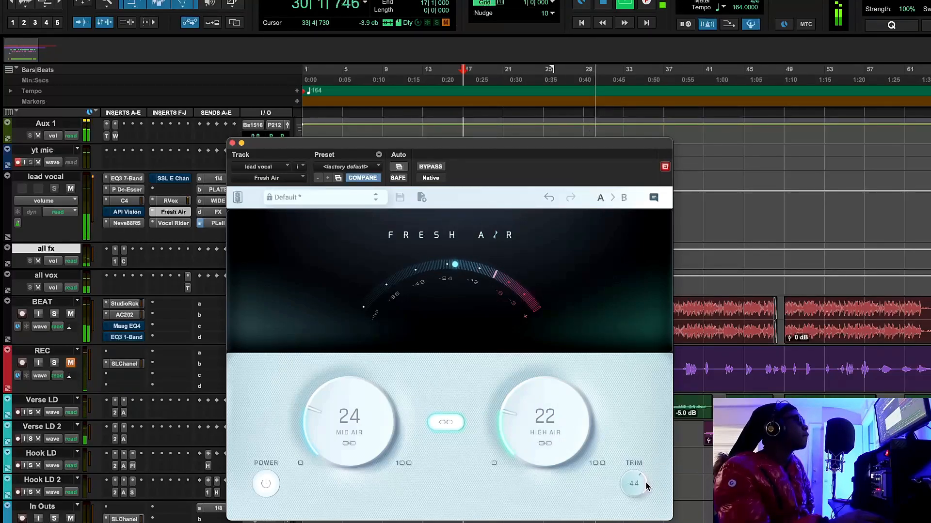
drag(551, 421, 556, 486)
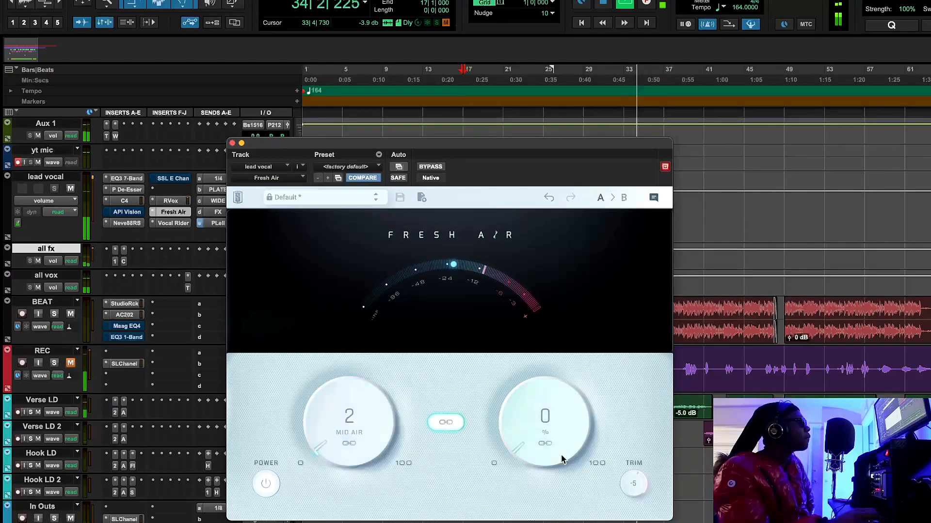
click(549, 198)
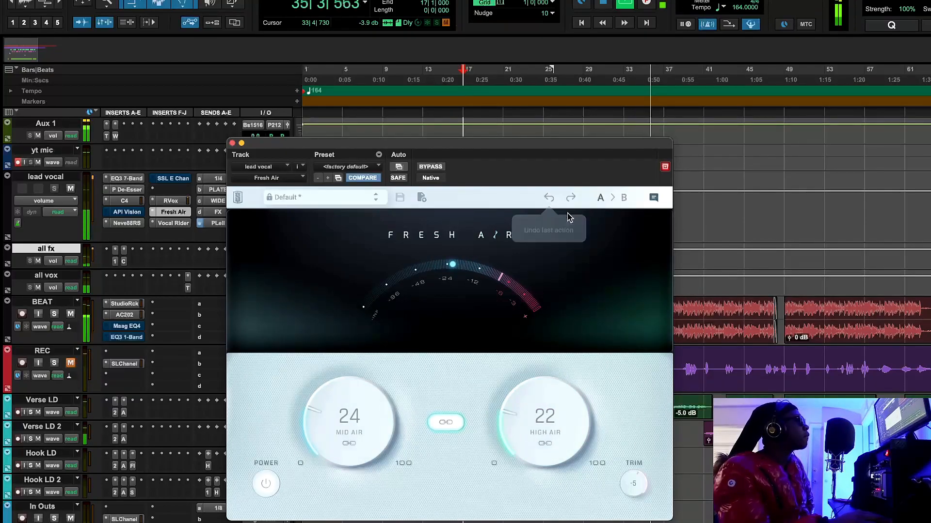
click(603, 5)
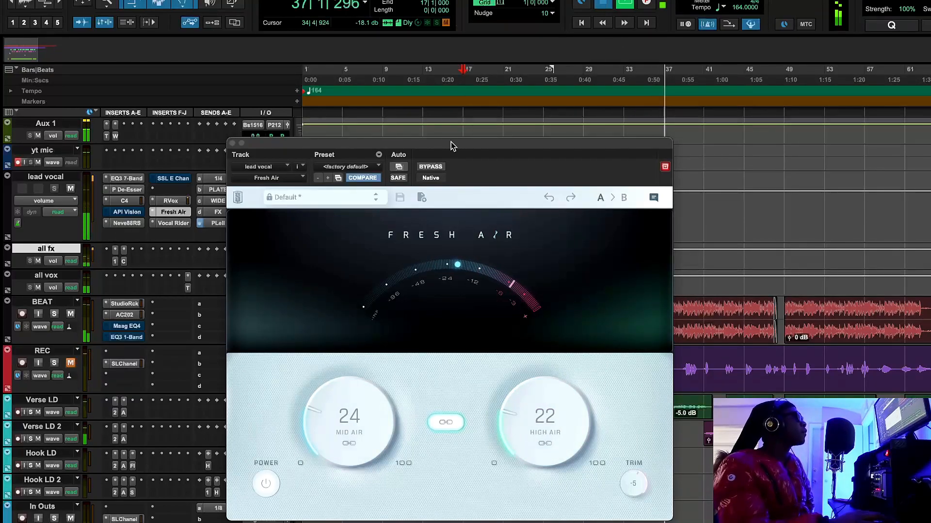
click(232, 143)
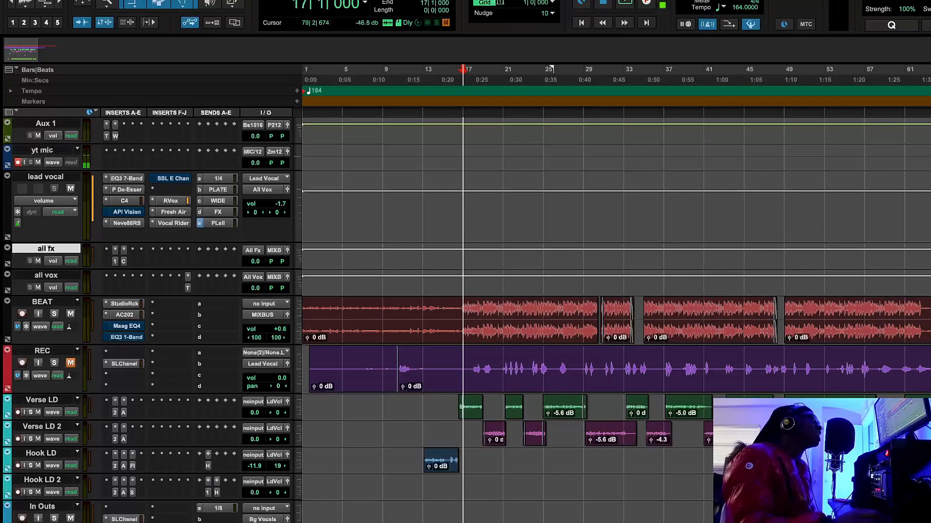
Open the UAD Tube-Tech CL 1B compressor on the tube track and move its window clear of the webcam area.
scroll(485, 315, down, 8)
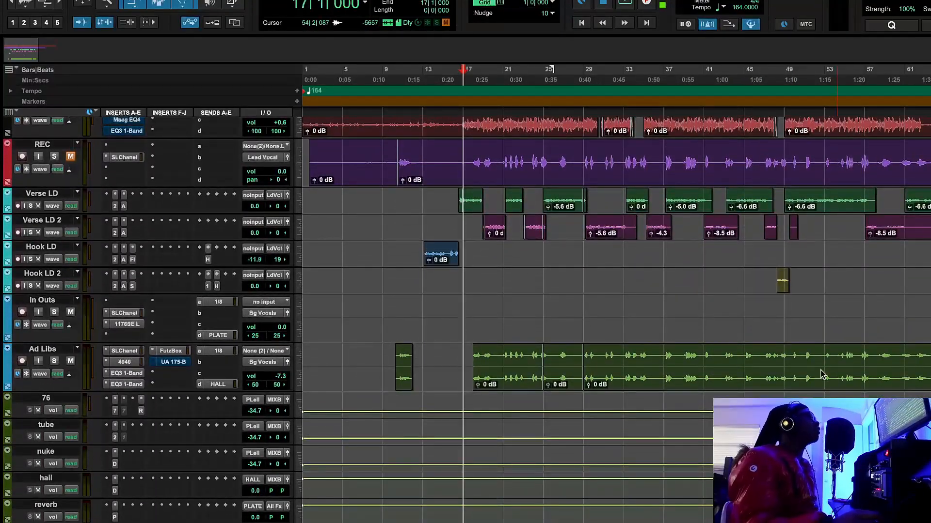
click(115, 426)
drag(447, 146, 316, 154)
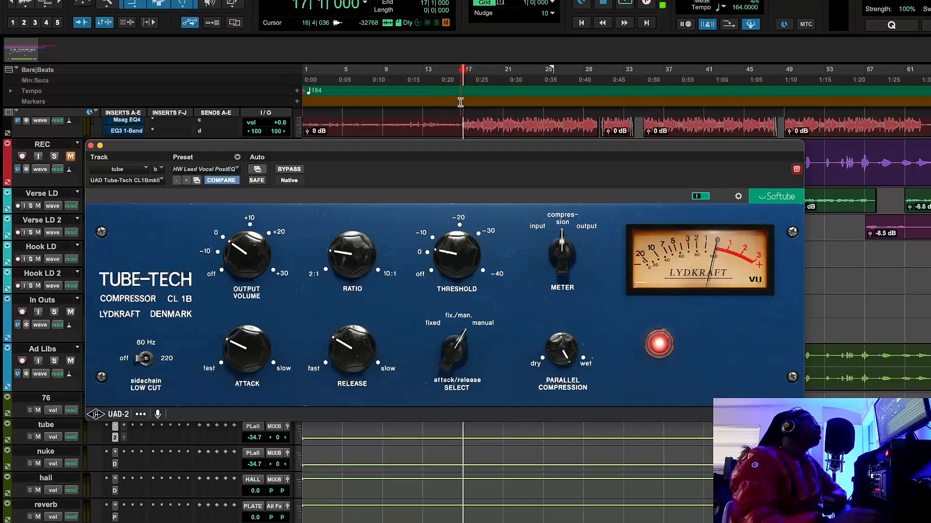
Play from bar 16 and compare the tube track's Tube-Tech compressor bypassed and active, then stop and close it.
click(451, 80)
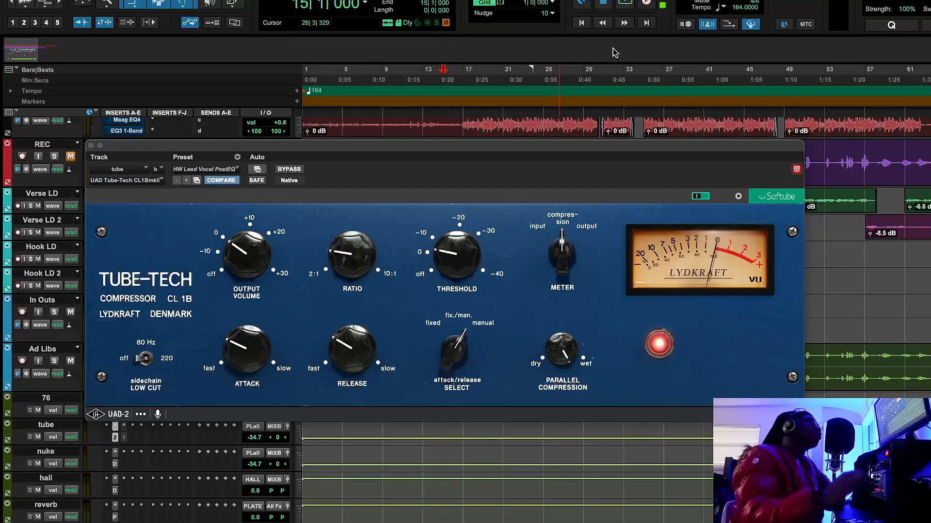
click(463, 83)
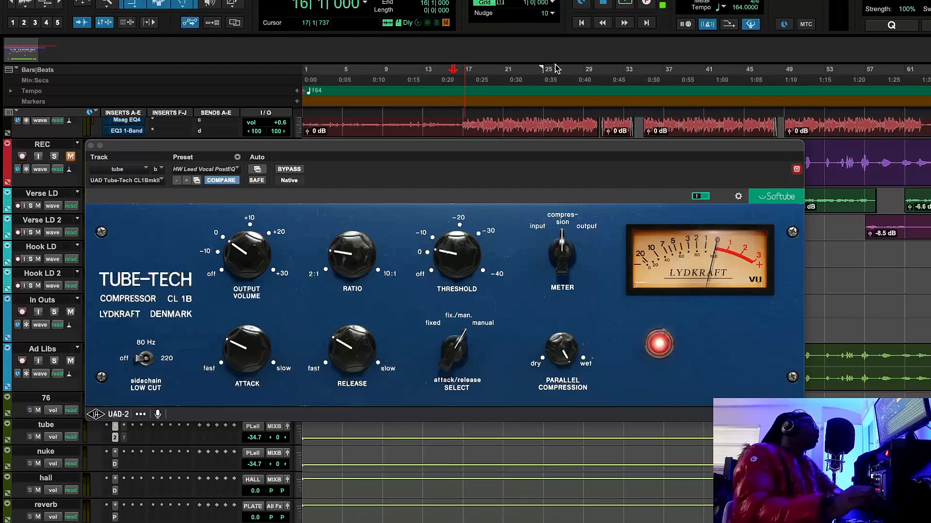
click(624, 4)
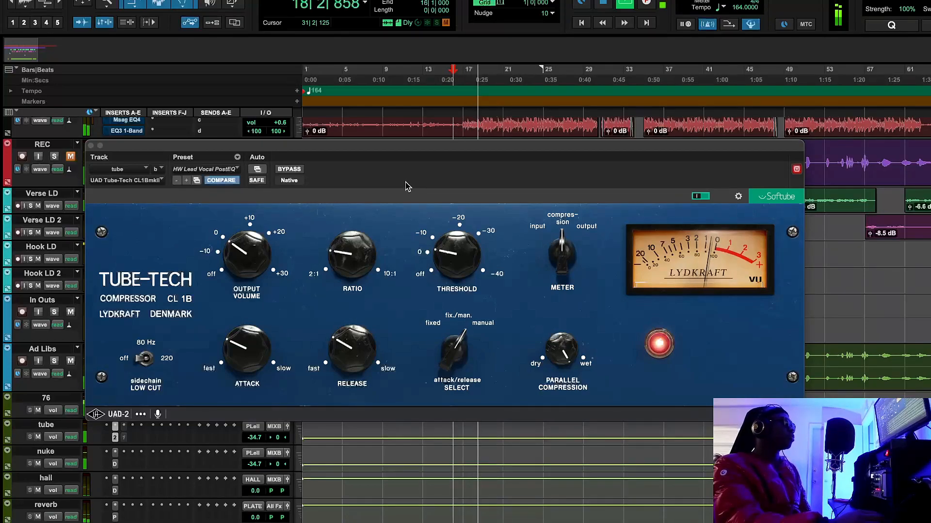
click(290, 169)
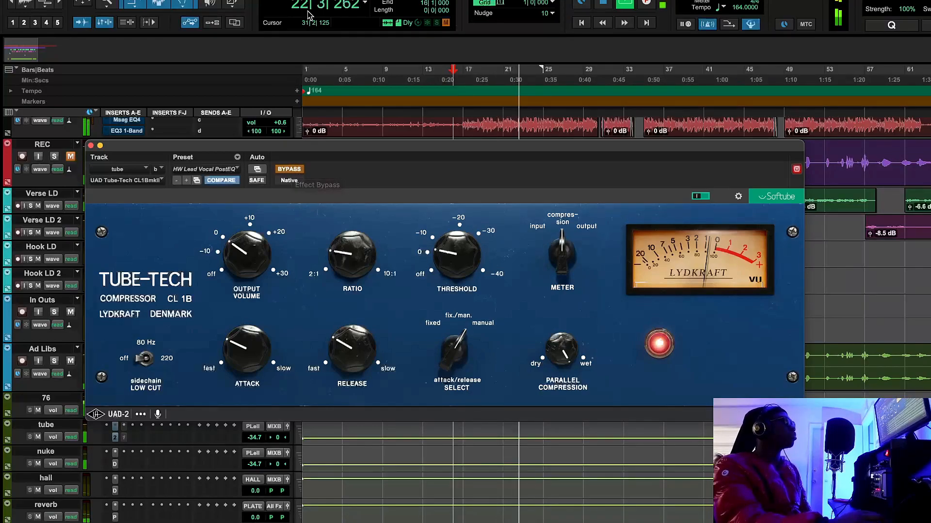
mouse_move(353, 274)
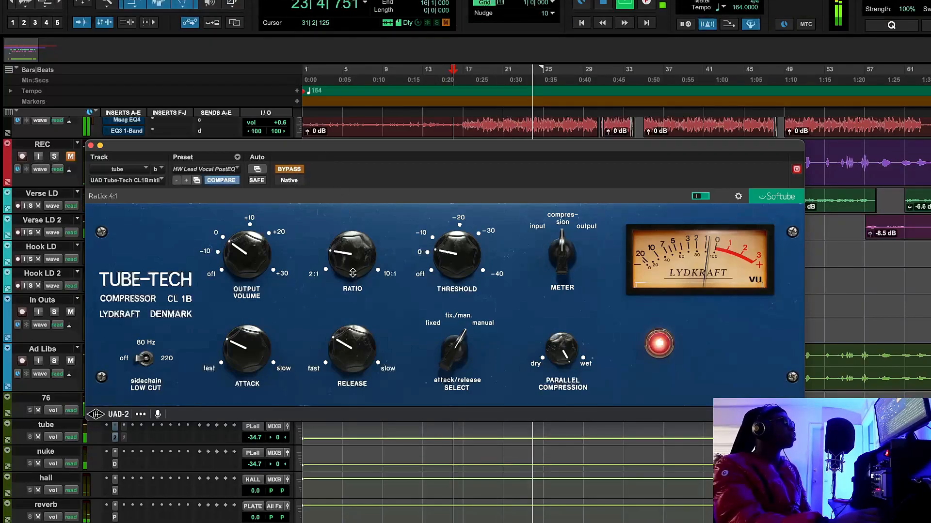
click(300, 172)
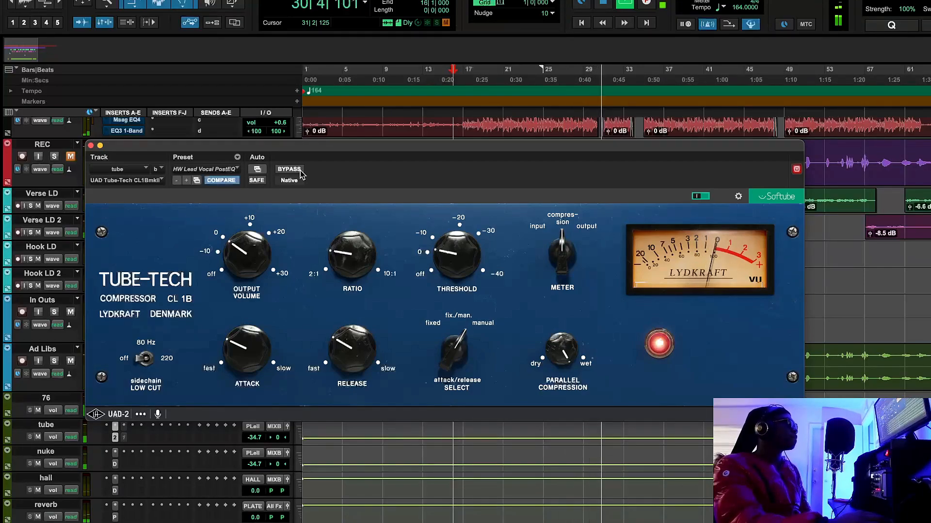
click(299, 170)
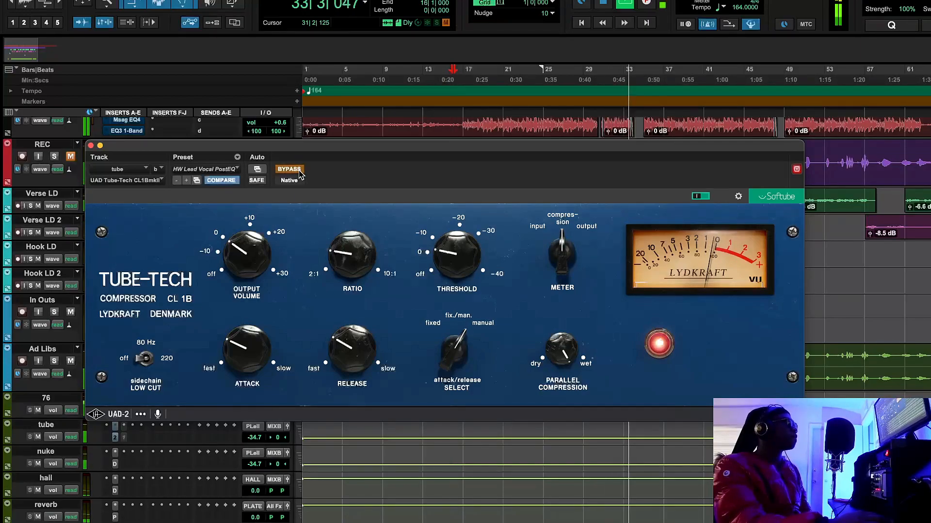
click(299, 171)
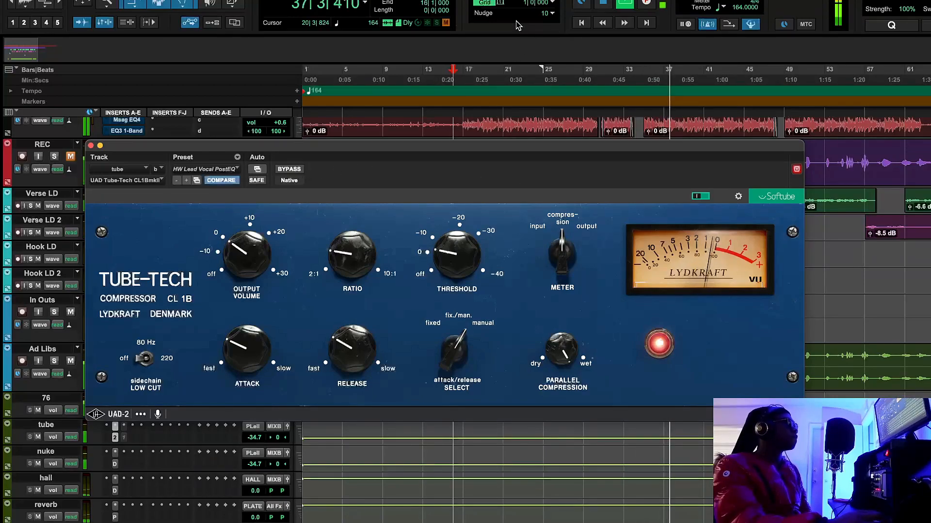
click(606, 4)
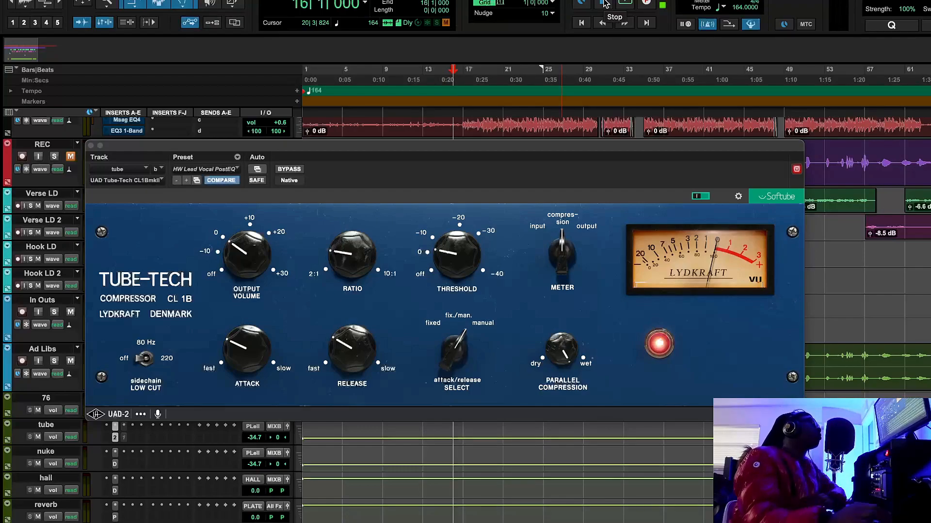
click(91, 145)
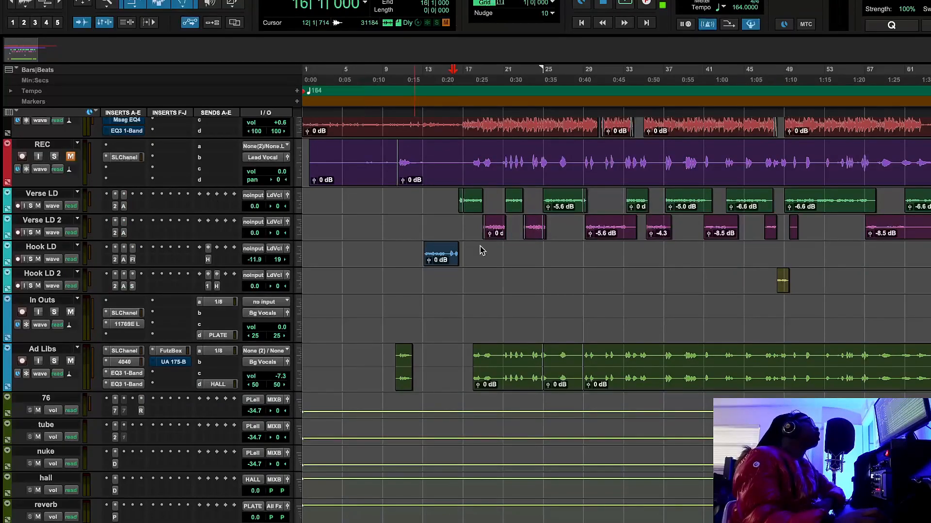
View the UAD Neve 88RS channel strip on the lead vocal track and close it.
scroll(563, 233, up, 5)
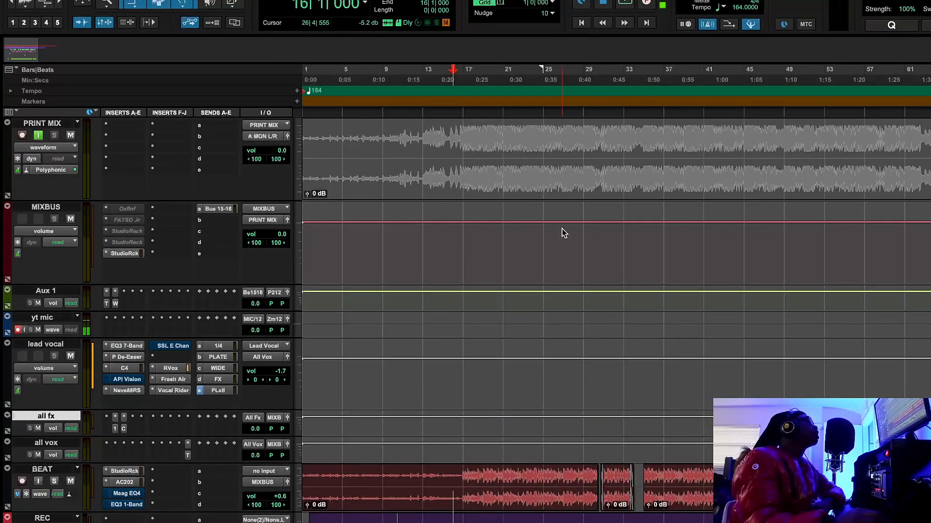
click(131, 390)
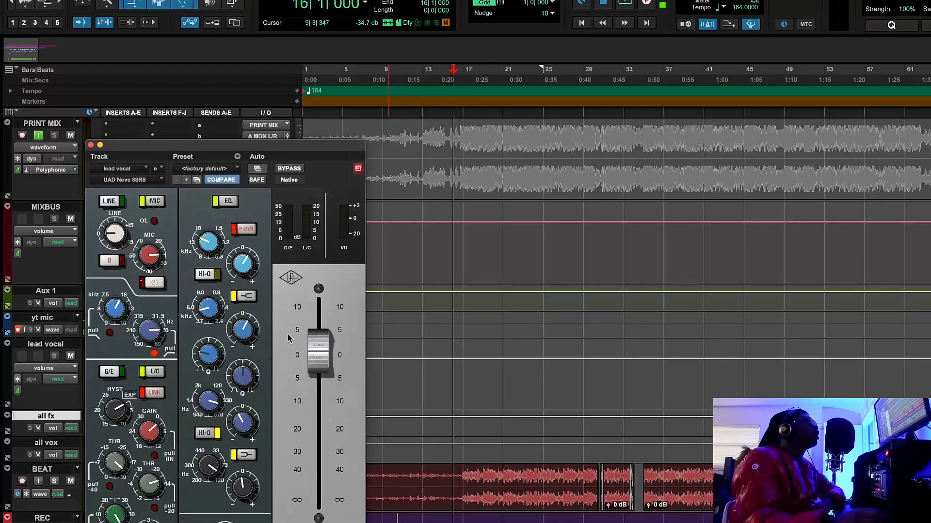
drag(339, 151, 416, 61)
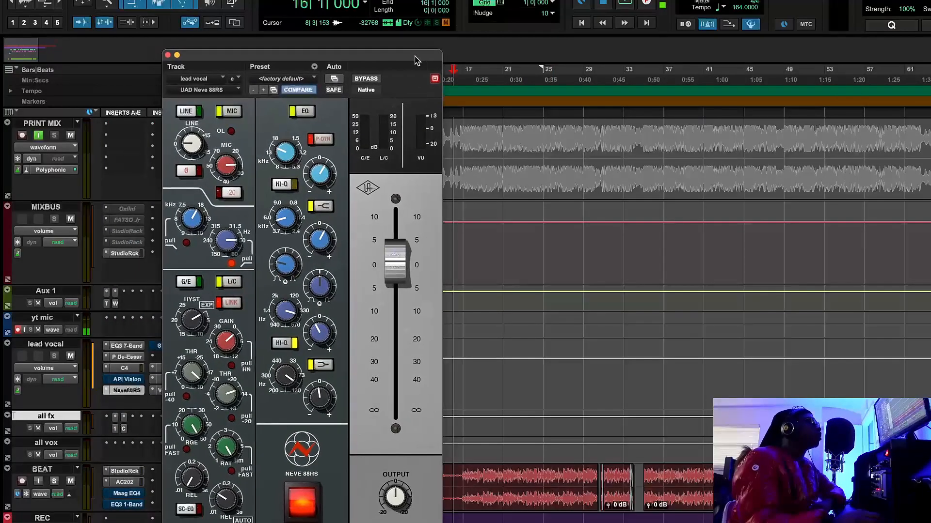
click(168, 55)
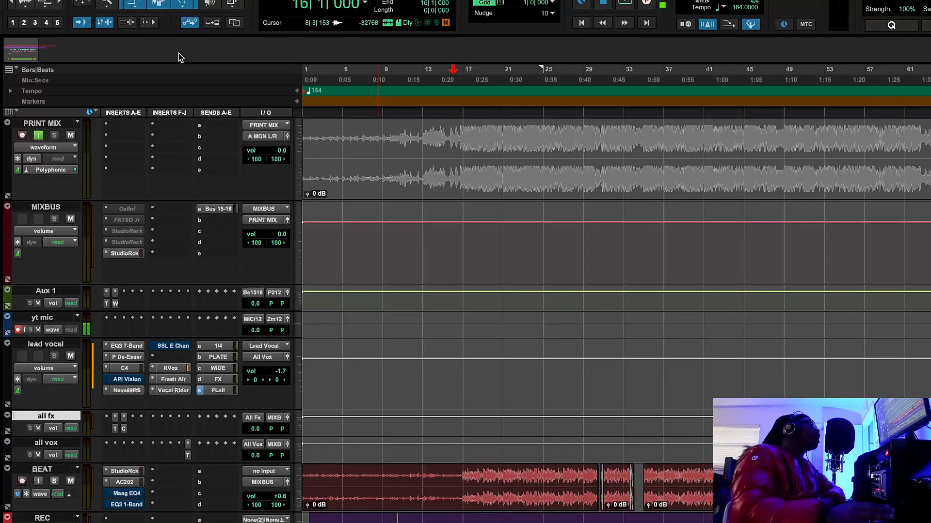